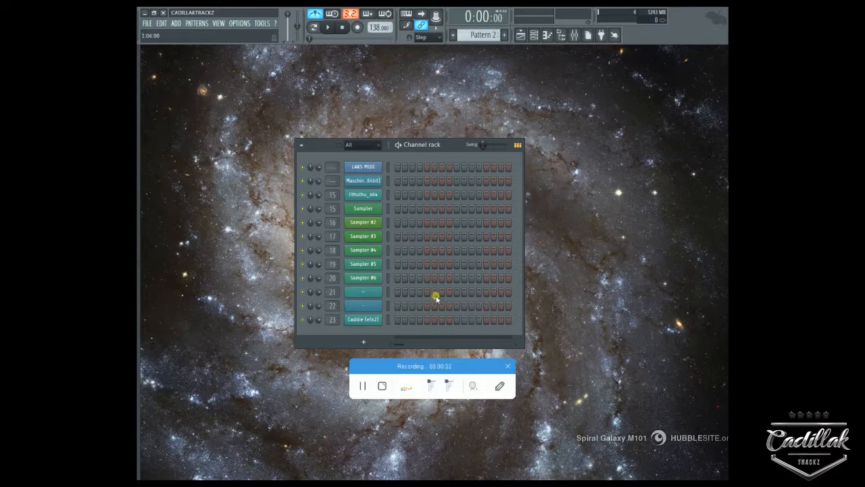
Open the audio settings to review the input/output device and buffer configuration, and close them.
{"action": "left_click", "coordinate": [520, 36]}
{"action": "left_click", "coordinate": [520, 35]}
{"action": "left_click", "coordinate": [238, 23]}
{"action": "left_click", "coordinate": [245, 50]}
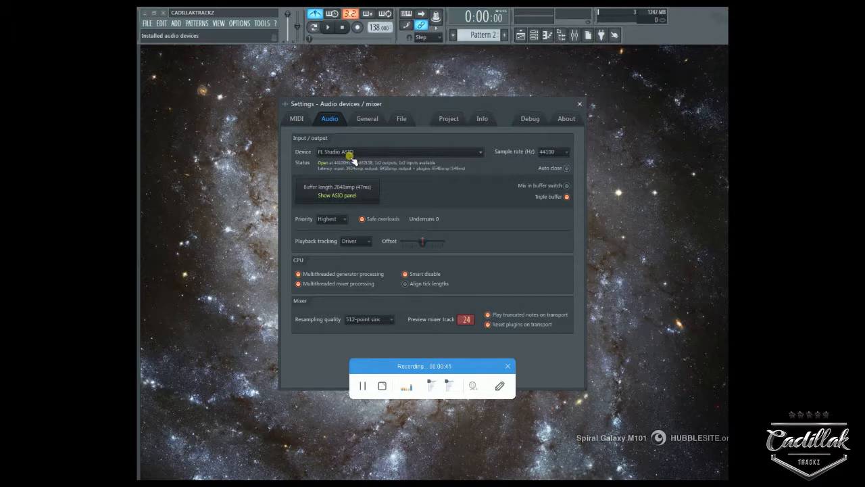
{"action": "left_click", "coordinate": [577, 105]}
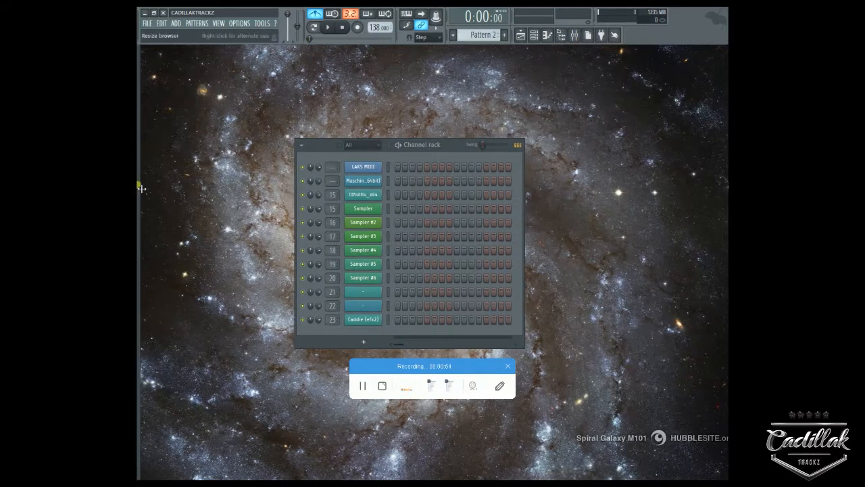
Add the ASD Dilla Hat 02 sample from the ASD Dilla Hats folder to the channel rack as a new channel.
{"action": "mouse_move", "coordinate": [141, 183]}
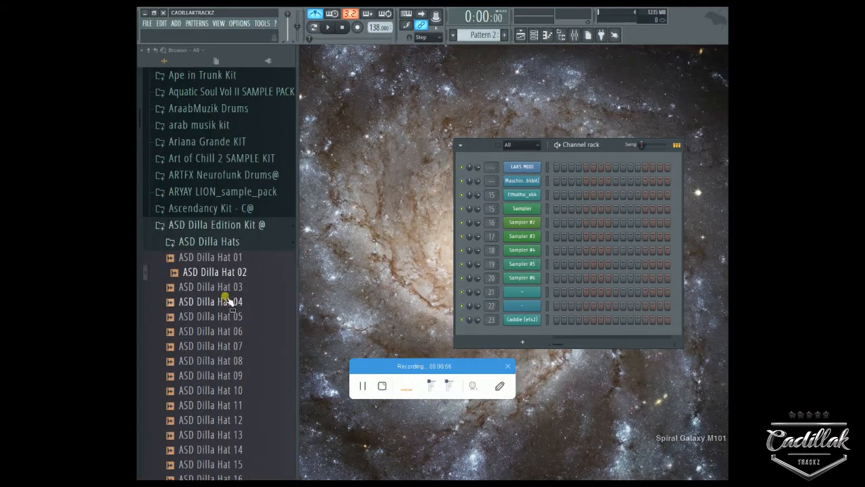
{"action": "right_click", "coordinate": [218, 271]}
{"action": "left_click", "coordinate": [253, 281]}
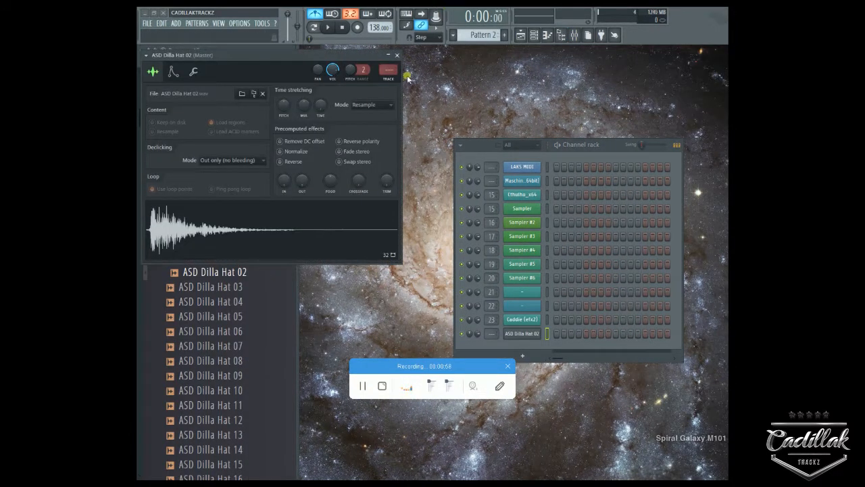
{"action": "left_click", "coordinate": [397, 55]}
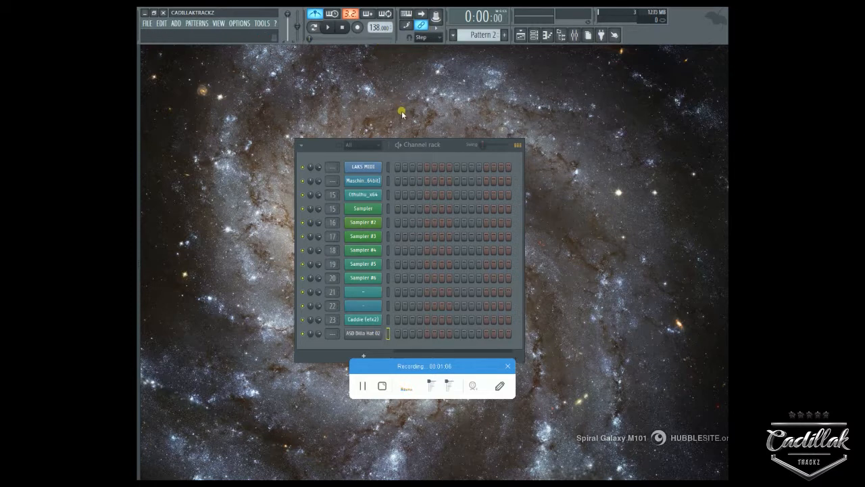
Set the main snap to Line and record a live hat pattern on the ASD Dilla Hat 02 channel.
{"action": "left_click", "coordinate": [424, 37]}
{"action": "left_click", "coordinate": [433, 59]}
{"action": "left_click", "coordinate": [356, 28]}
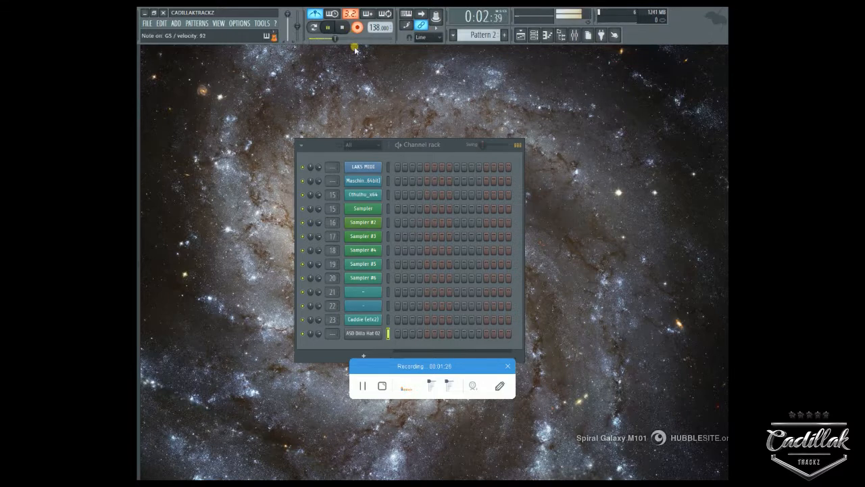
{"action": "left_click", "coordinate": [344, 30]}
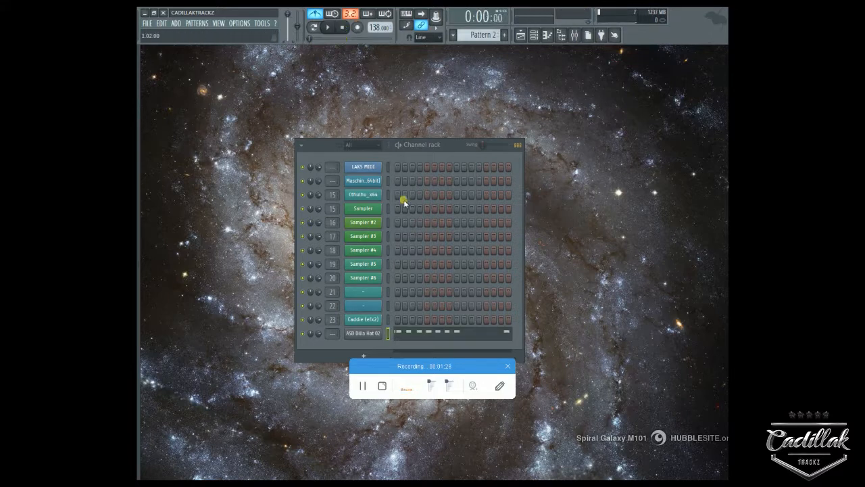
View the timing of the recorded notes in the ASD Dilla Hat 02 channel's piano roll and close it.
{"action": "right_click", "coordinate": [371, 333]}
{"action": "left_click", "coordinate": [405, 333]}
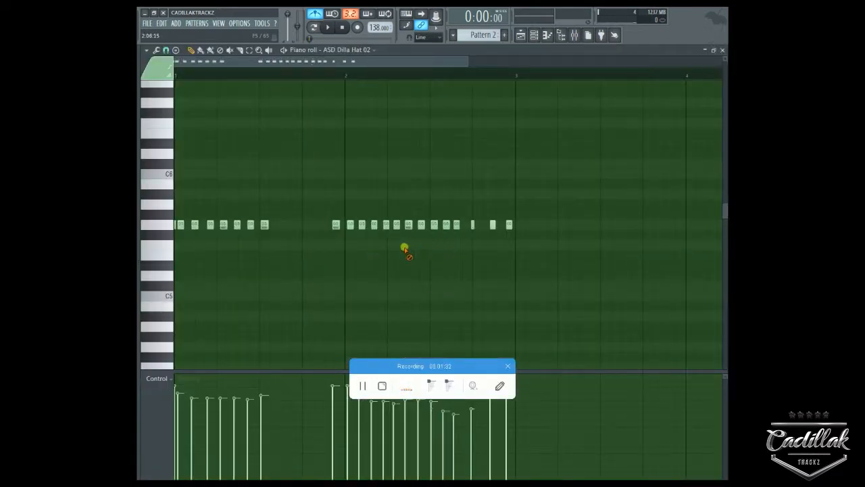
{"action": "left_click", "coordinate": [722, 50]}
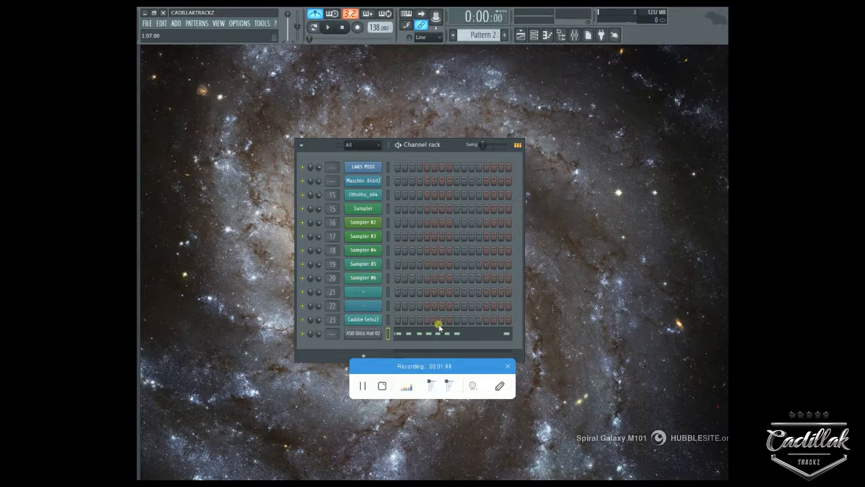
Select all recorded hat notes in the ASD Dilla Hat 02 piano roll and quantize them.
{"action": "left_click", "coordinate": [469, 340]}
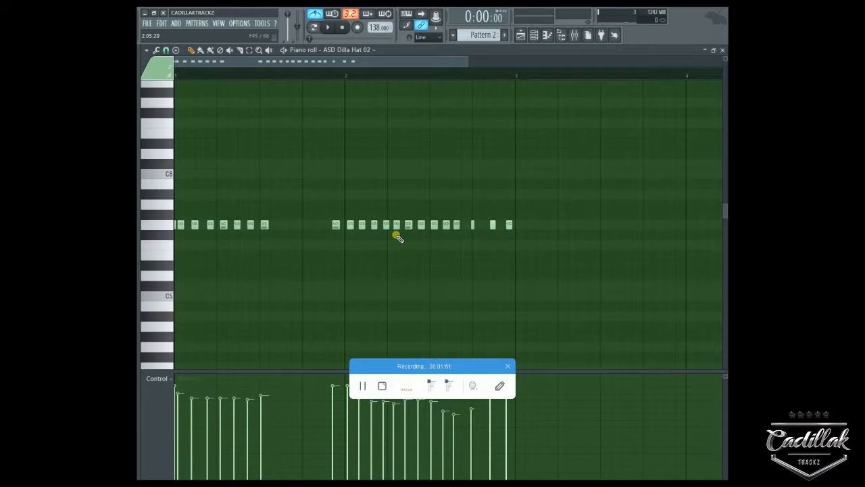
{"action": "key", "text": "ctrl+a"}
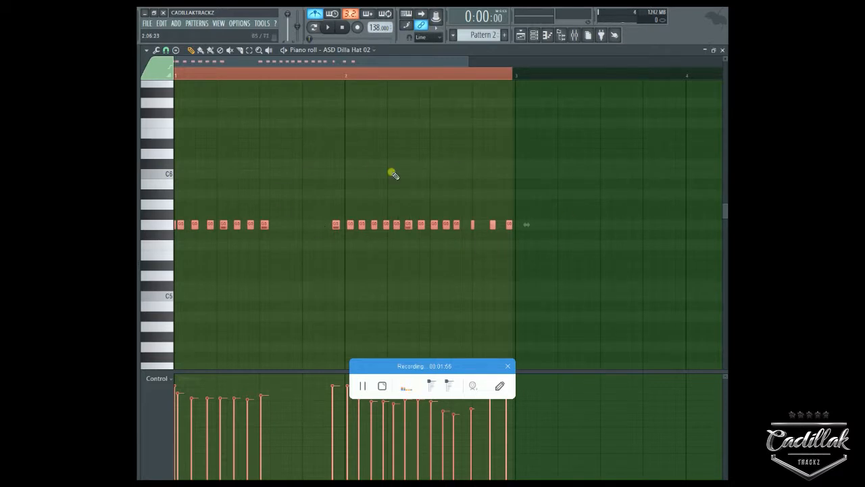
{"action": "key", "text": "ctrl+q"}
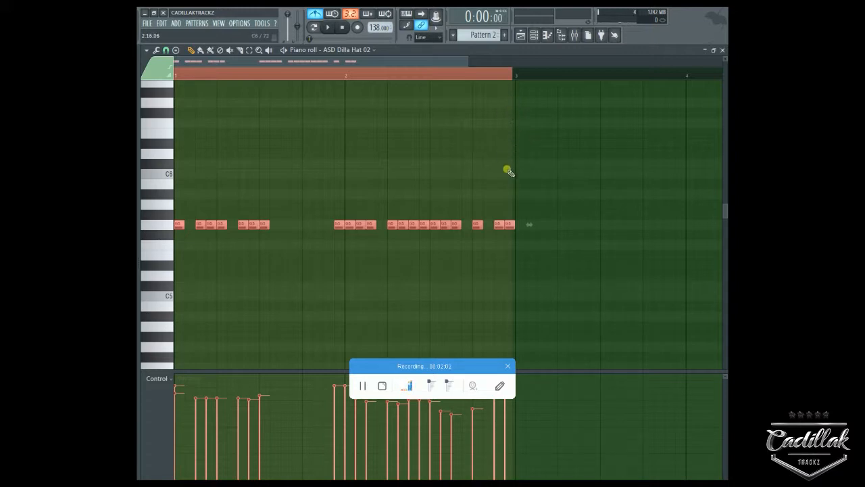
Try the piano roll snap at 1/6 step, Step and Bar, and return it to Line.
{"action": "left_click", "coordinate": [167, 52]}
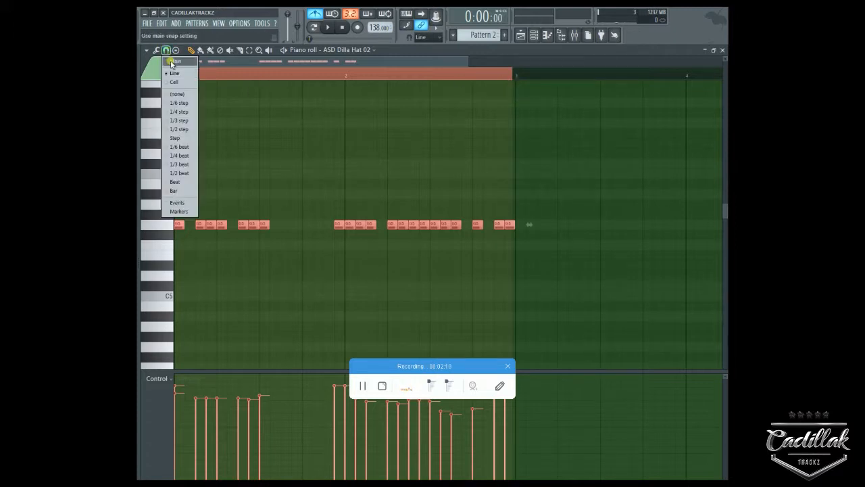
{"action": "left_click", "coordinate": [189, 106]}
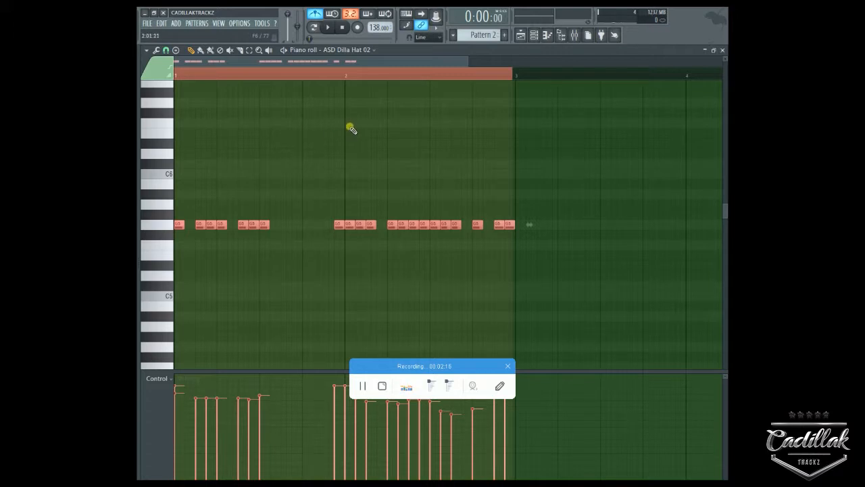
{"action": "left_click", "coordinate": [166, 50]}
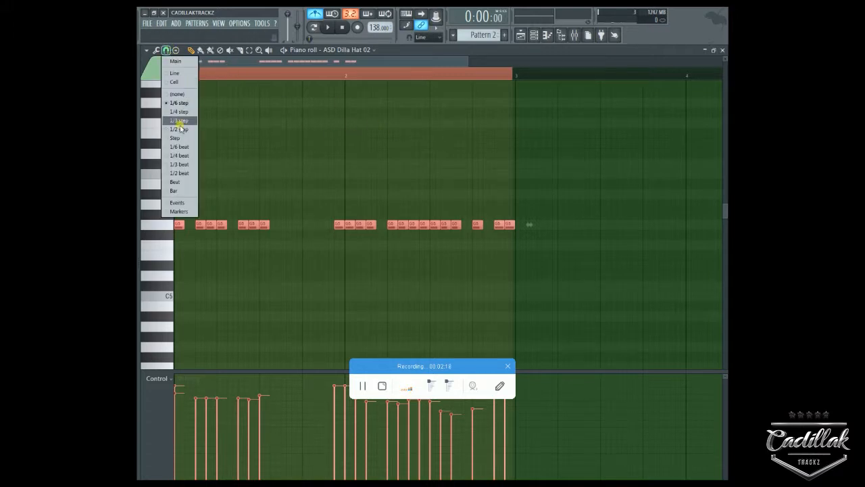
{"action": "left_click", "coordinate": [176, 139]}
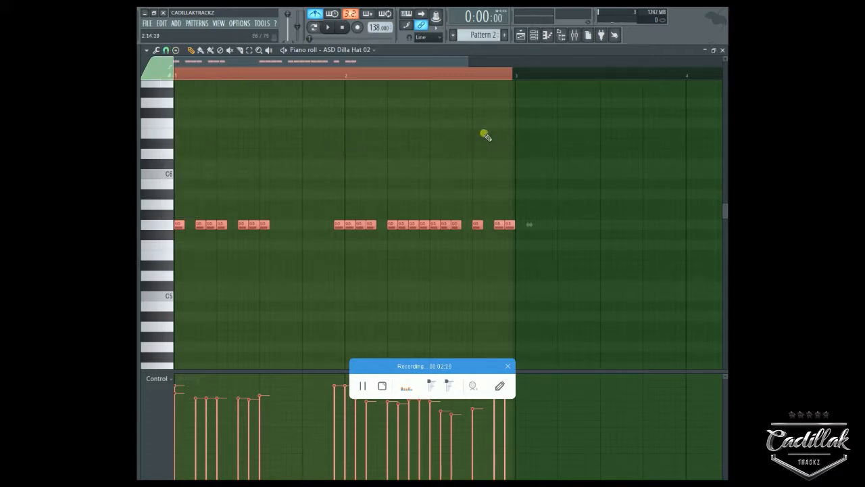
{"action": "left_click", "coordinate": [165, 50]}
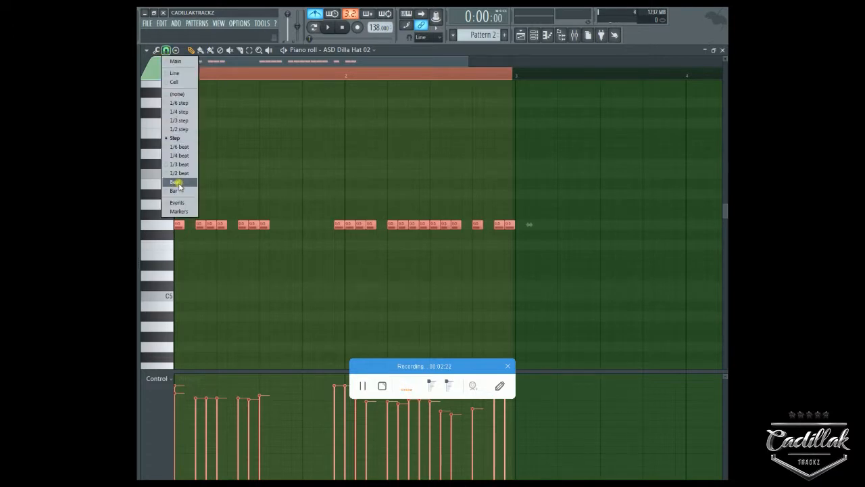
{"action": "left_click", "coordinate": [176, 183]}
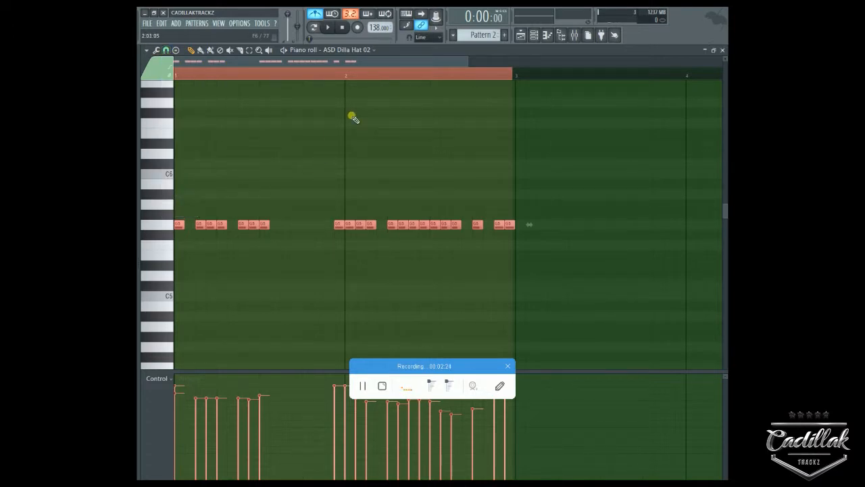
{"action": "left_click", "coordinate": [165, 50]}
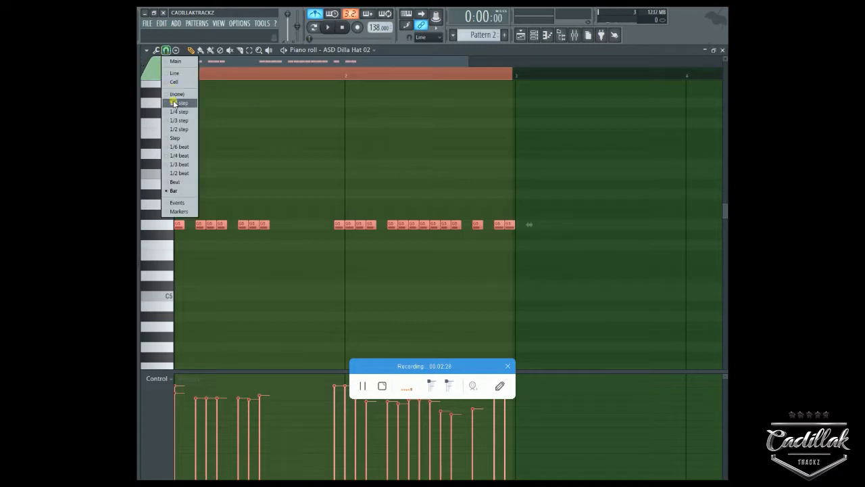
{"action": "left_click", "coordinate": [173, 73]}
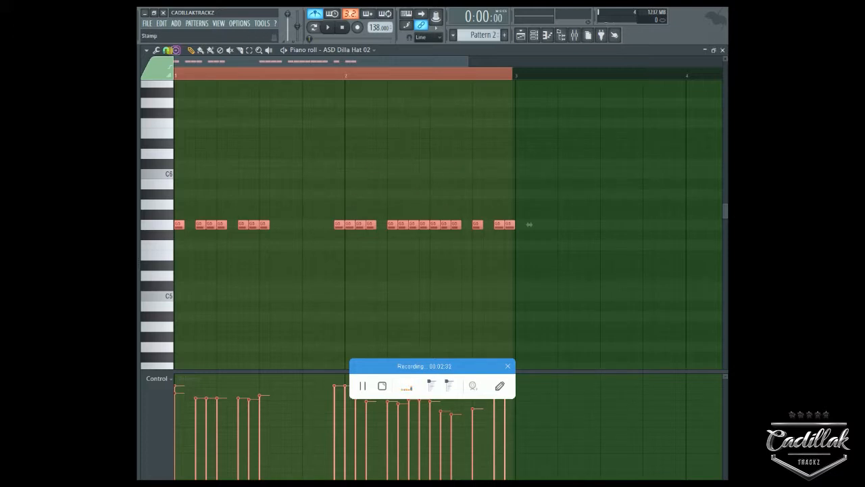
Switch the piano roll snap to 1/6 step and back to Line, comparing the grid lines at different zoom levels.
{"action": "left_click", "coordinate": [165, 50]}
{"action": "left_click", "coordinate": [169, 103]}
{"action": "left_click", "coordinate": [165, 50]}
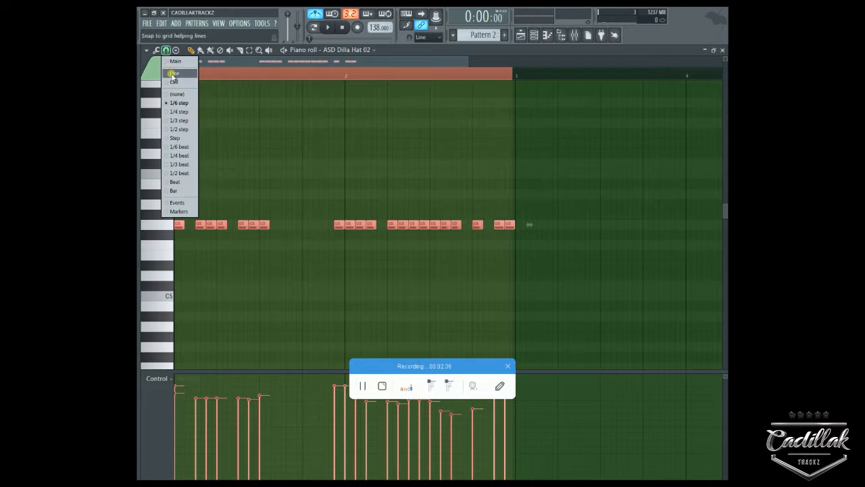
{"action": "left_click", "coordinate": [173, 74]}
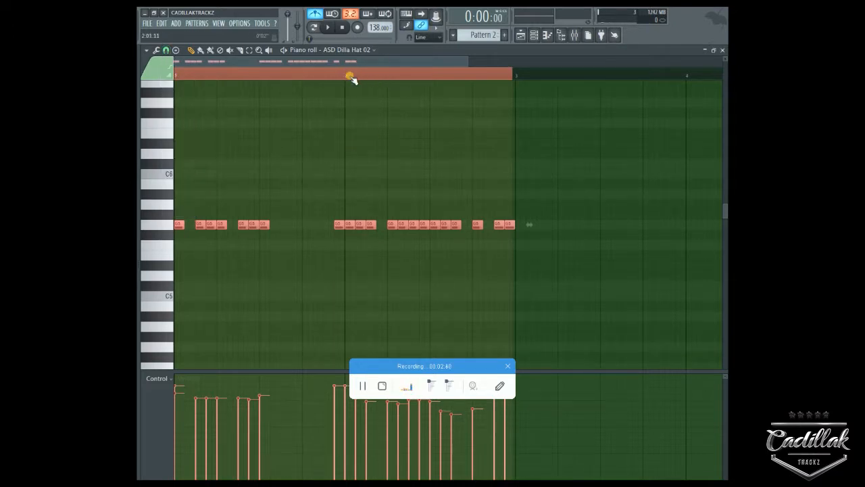
{"action": "scroll", "coordinate": [348, 78], "scroll_direction": "up", "scroll_amount": 3}
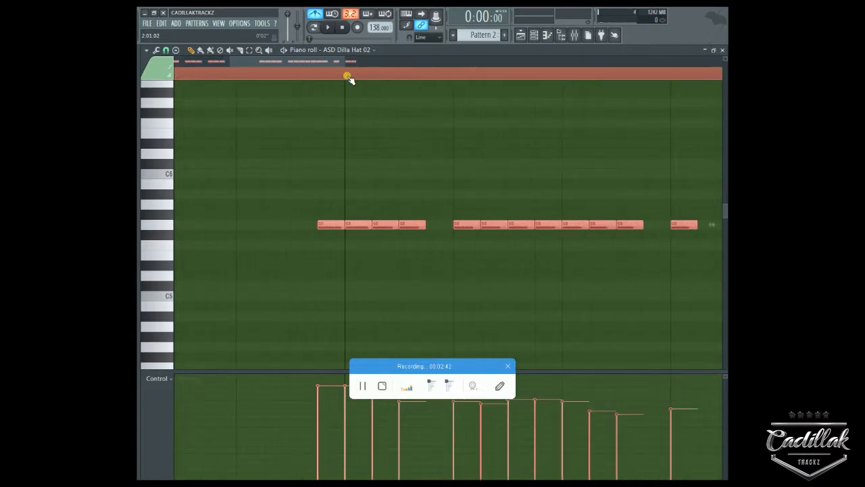
{"action": "scroll", "coordinate": [349, 78], "scroll_direction": "down", "scroll_amount": 2}
{"action": "scroll", "coordinate": [349, 79], "scroll_direction": "down", "scroll_amount": 3}
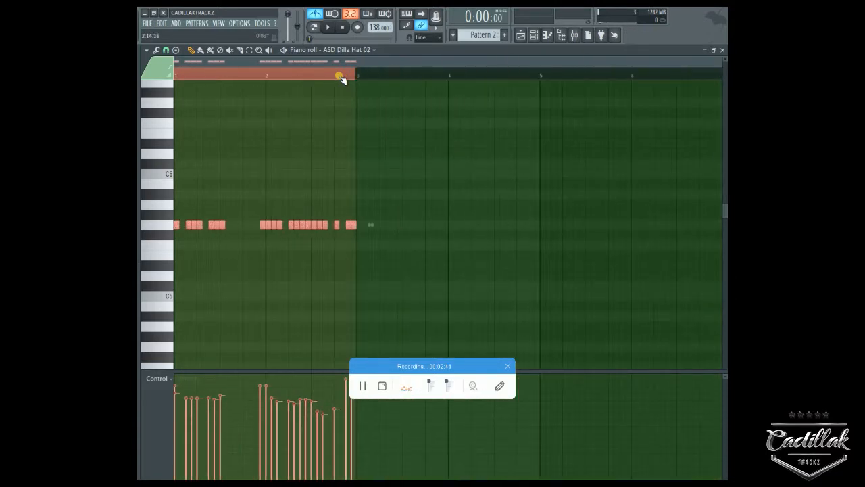
{"action": "left_click", "coordinate": [165, 50]}
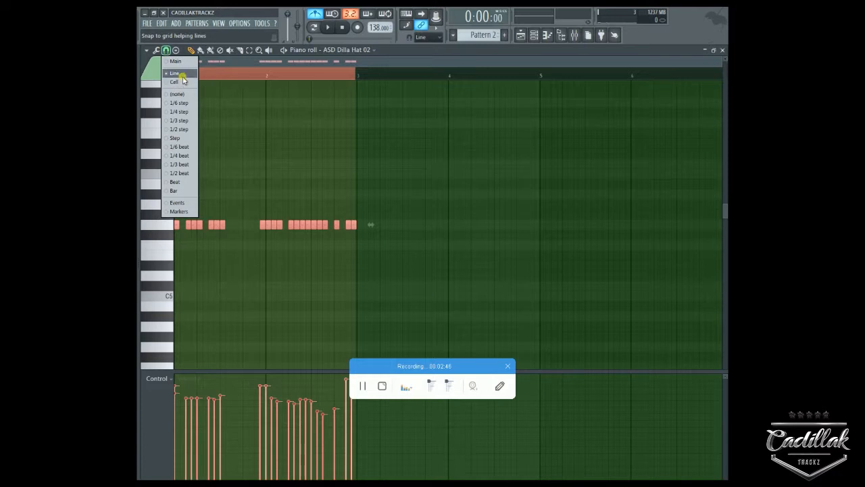
{"action": "left_click", "coordinate": [181, 74]}
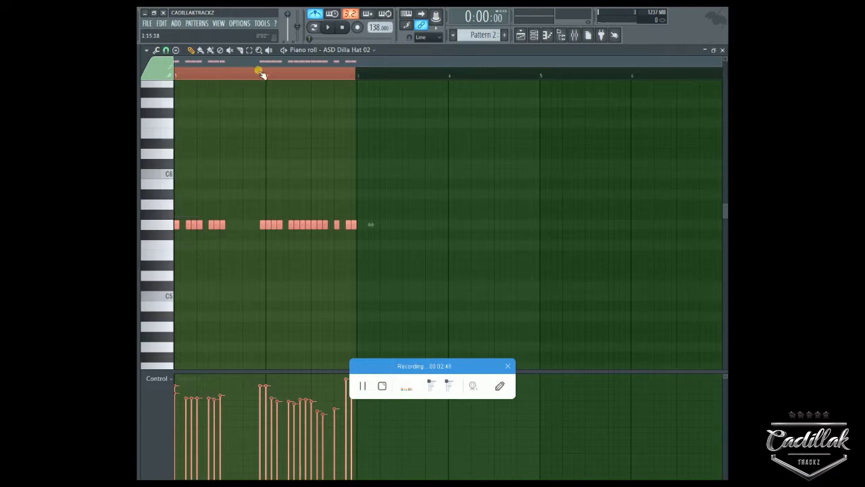
{"action": "scroll", "coordinate": [271, 75], "scroll_direction": "up", "scroll_amount": 4}
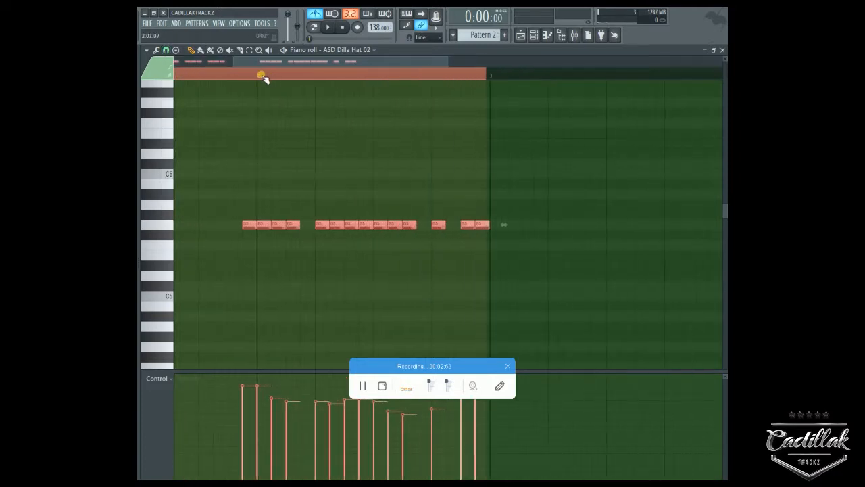
Set the piano roll snap to (none) and compare the grid at different zoom levels.
{"action": "left_click", "coordinate": [166, 52]}
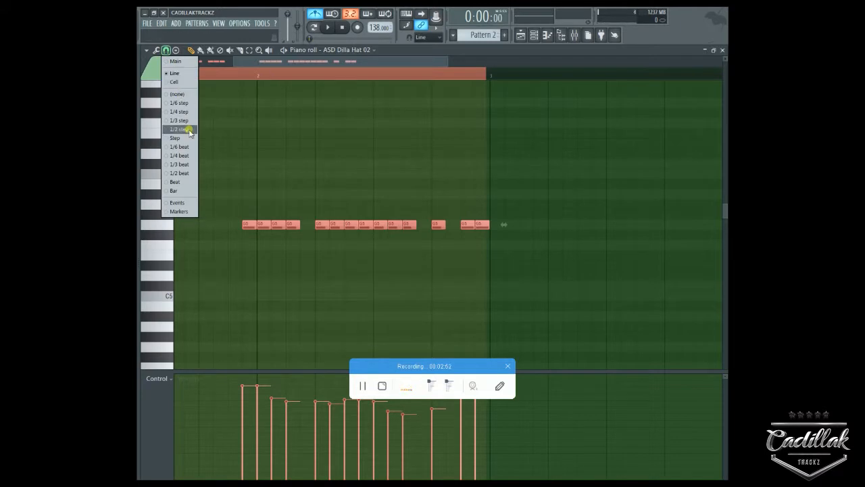
{"action": "left_click", "coordinate": [185, 94]}
{"action": "scroll", "coordinate": [264, 77], "scroll_direction": "down", "scroll_amount": 2}
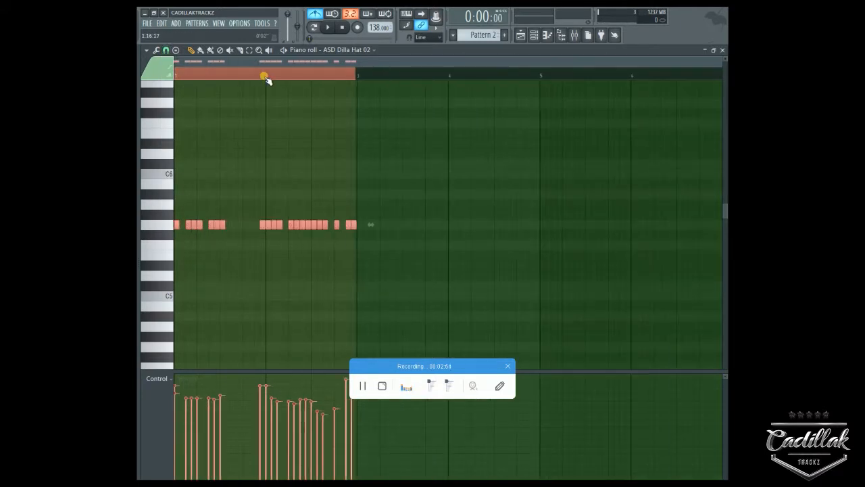
{"action": "scroll", "coordinate": [264, 76], "scroll_direction": "up", "scroll_amount": 3}
{"action": "scroll", "coordinate": [266, 77], "scroll_direction": "up", "scroll_amount": 1}
{"action": "scroll", "coordinate": [266, 77], "scroll_direction": "down", "scroll_amount": 4}
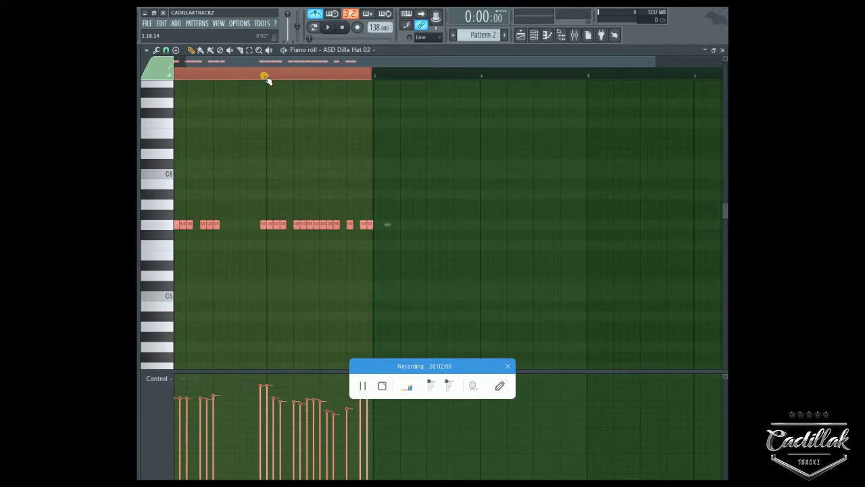
{"action": "scroll", "coordinate": [266, 77], "scroll_direction": "up", "scroll_amount": 3}
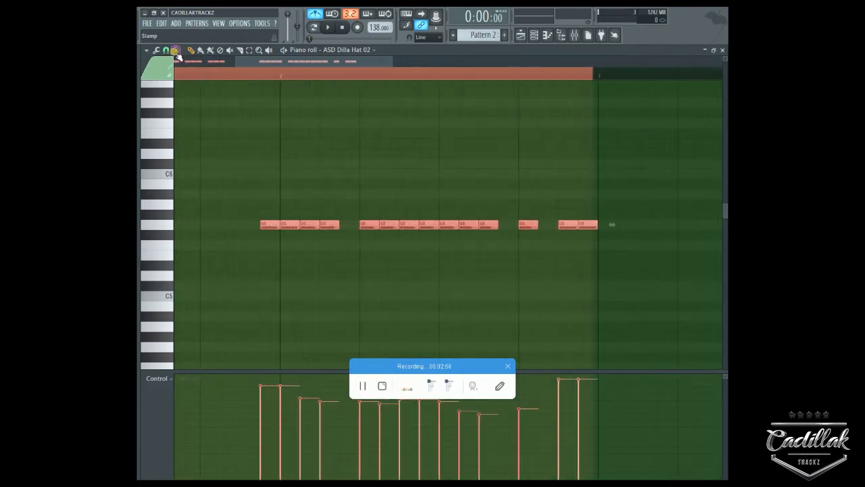
Set the piano roll snap to 1/4 step.
{"action": "left_click", "coordinate": [166, 52]}
{"action": "left_click", "coordinate": [177, 111]}
{"action": "scroll", "coordinate": [315, 80], "scroll_direction": "down", "scroll_amount": 2}
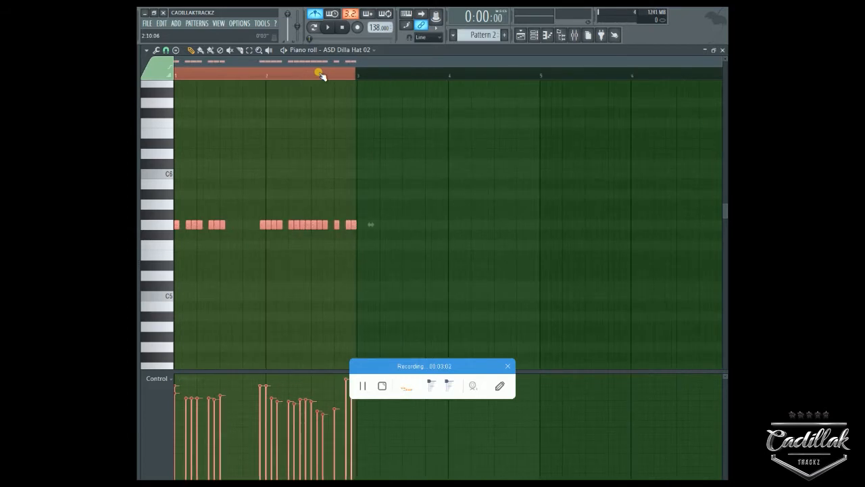
Clear the existing hat notes, close the piano roll and record a new live pattern on the ASD Dilla Hat 02 channel.
{"action": "left_click_drag", "start_coordinate": [321, 76], "coordinate": [357, 80]}
{"action": "left_click", "coordinate": [722, 50]}
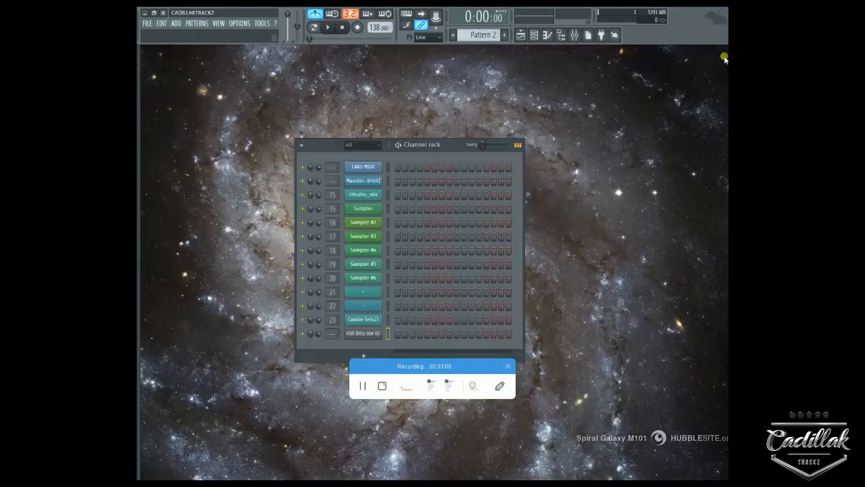
{"action": "left_click", "coordinate": [357, 27]}
{"action": "key", "text": "space"}
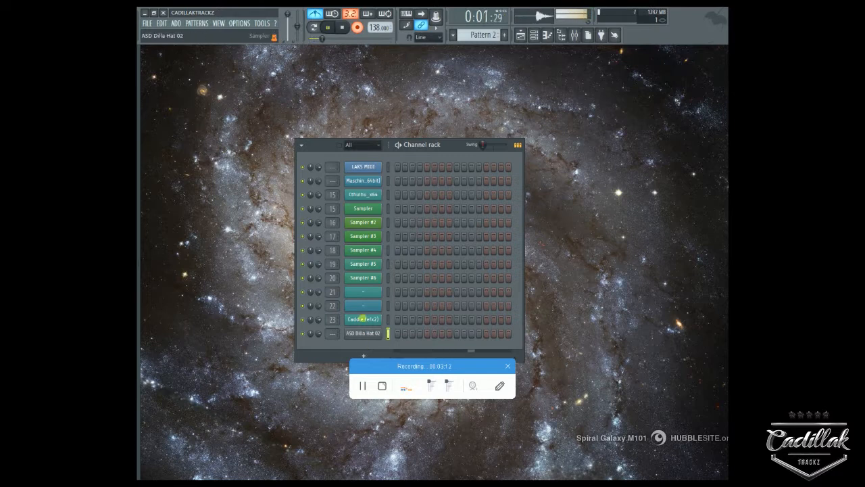
{"action": "left_click", "coordinate": [343, 28]}
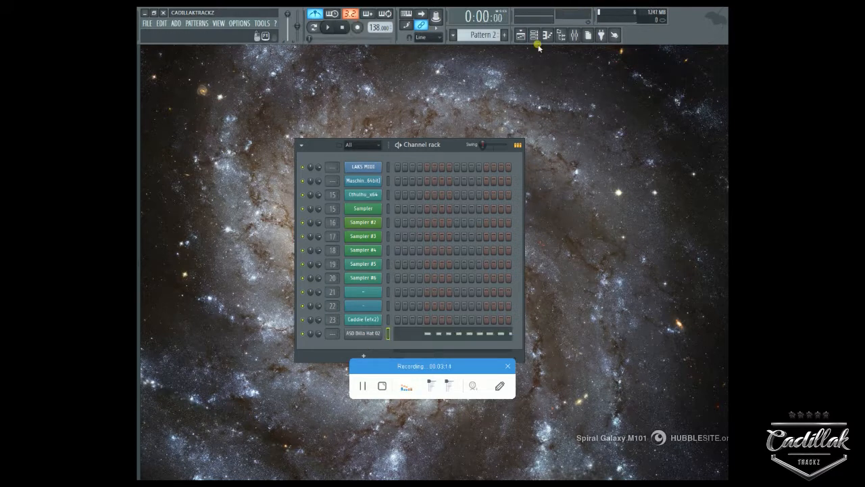
Open the ASD Dilla Hat 02 piano roll, select all recorded notes and compare them with the 1/4 step grid at different zoom levels.
{"action": "left_click", "coordinate": [515, 41]}
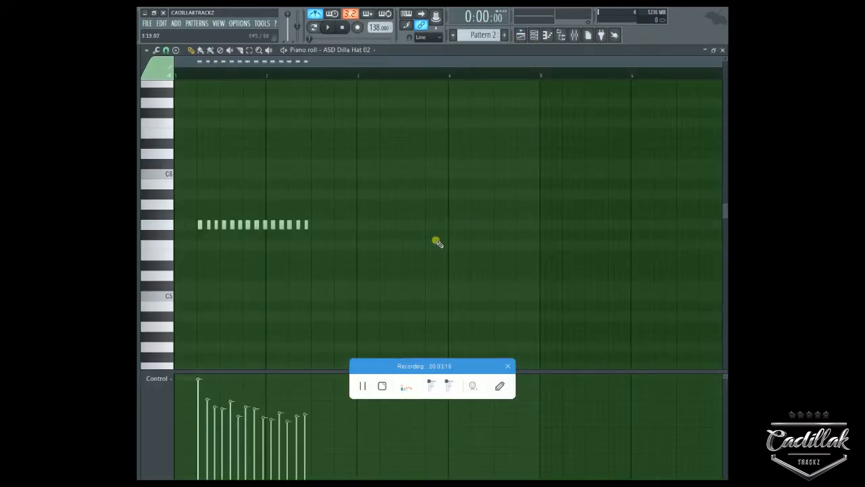
{"action": "key", "text": "ctrl+a"}
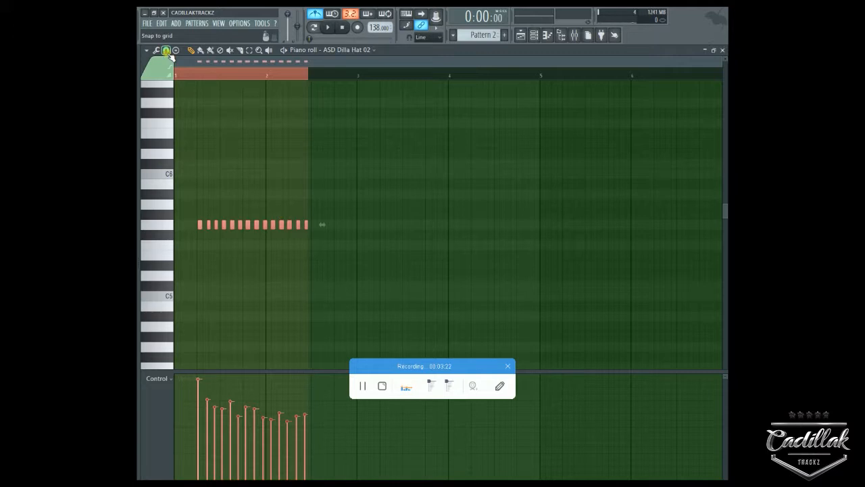
{"action": "left_click", "coordinate": [166, 51]}
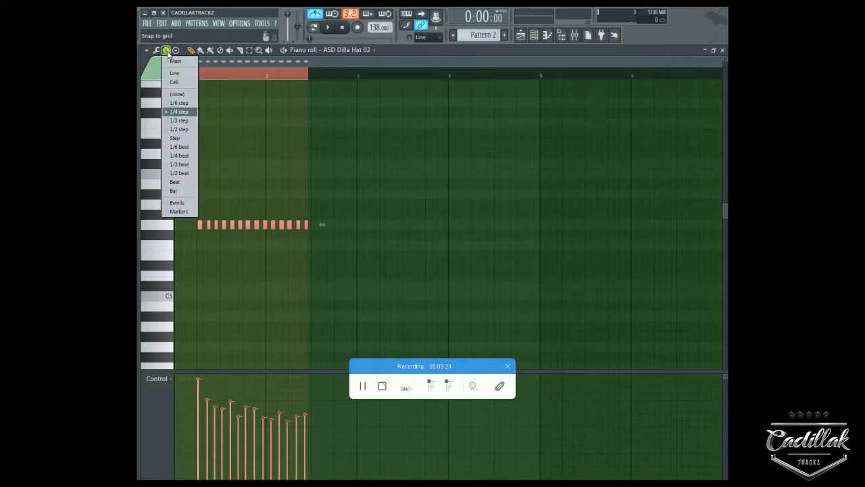
{"action": "left_click", "coordinate": [166, 52]}
{"action": "scroll", "coordinate": [193, 75], "scroll_direction": "up", "scroll_amount": 3}
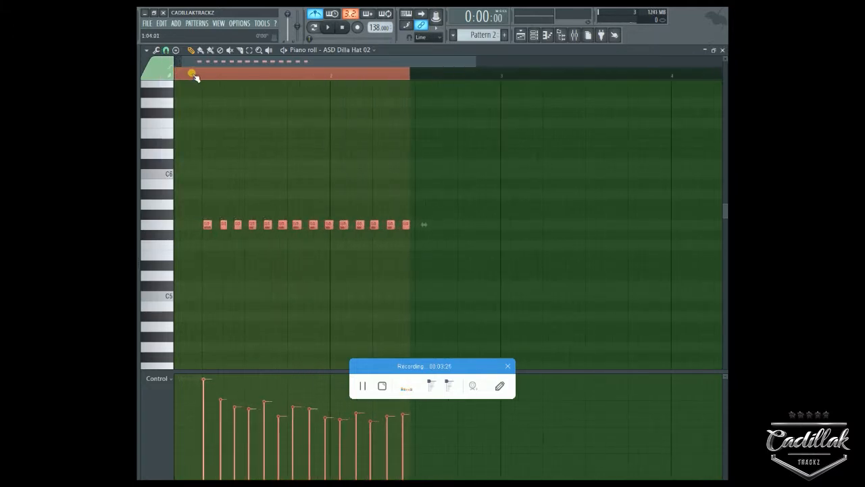
{"action": "scroll", "coordinate": [193, 74], "scroll_direction": "down", "scroll_amount": 2}
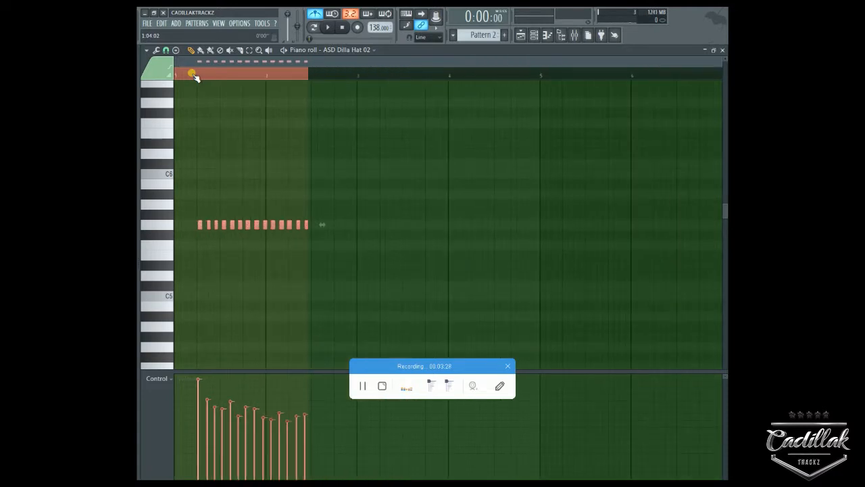
{"action": "scroll", "coordinate": [202, 77], "scroll_direction": "up", "scroll_amount": 2}
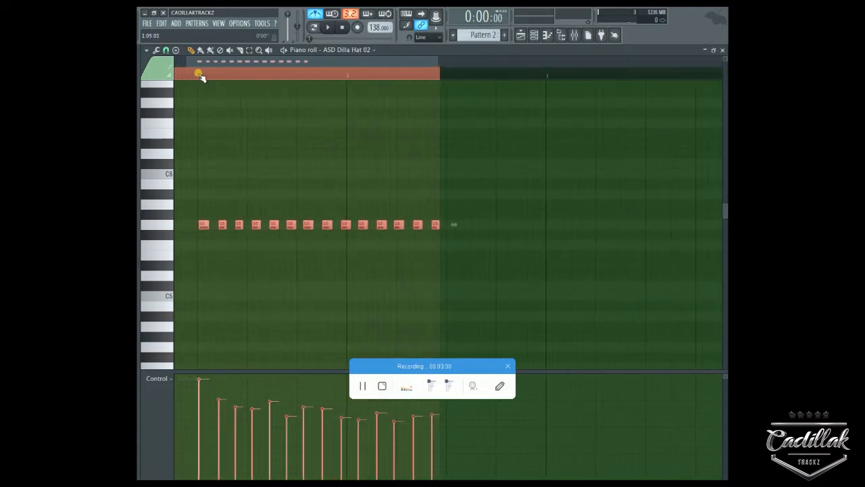
Quantize the selected hat notes with the piano roll snap at 1/4 step.
{"action": "left_click", "coordinate": [165, 50]}
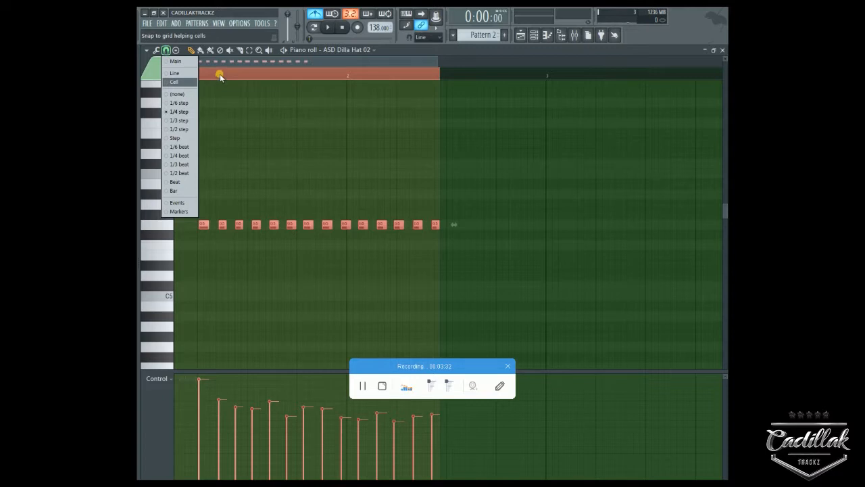
{"action": "left_click", "coordinate": [219, 74]}
{"action": "scroll", "coordinate": [211, 76], "scroll_direction": "up", "scroll_amount": 5}
{"action": "scroll", "coordinate": [208, 77], "scroll_direction": "down", "scroll_amount": 8}
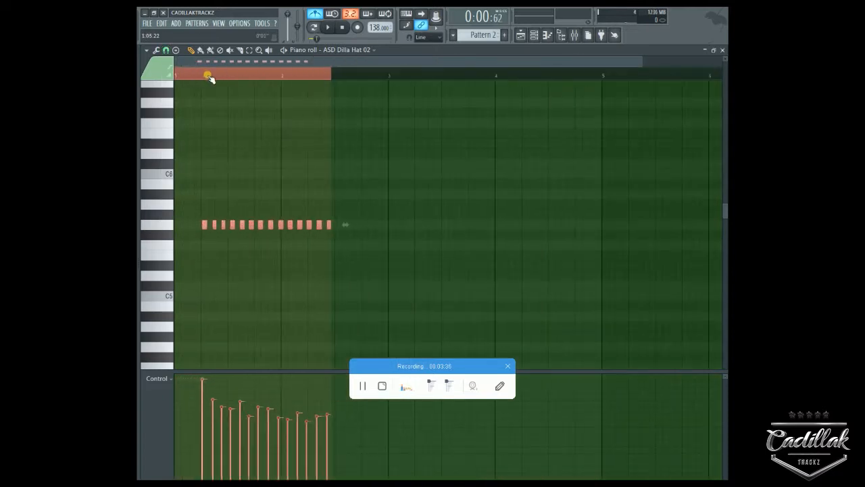
{"action": "scroll", "coordinate": [209, 76], "scroll_direction": "up", "scroll_amount": 1}
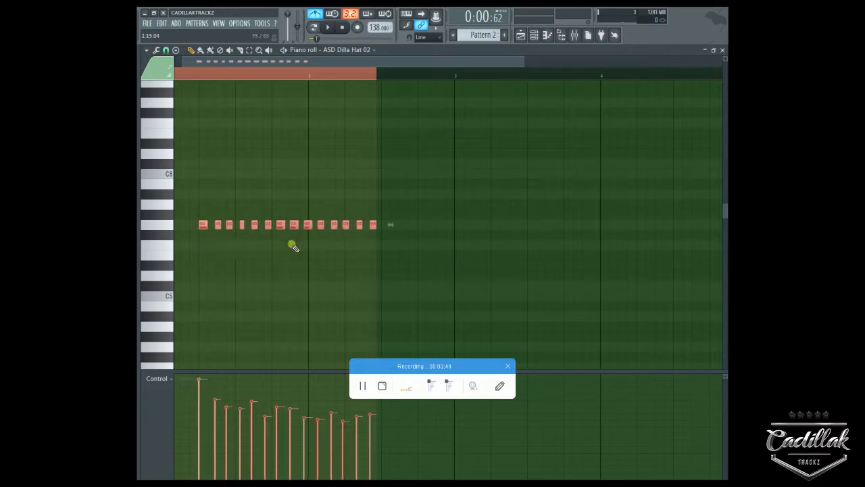
Set the piano roll snap to Line and quantize the selected hat notes to it.
{"action": "left_click", "coordinate": [166, 49]}
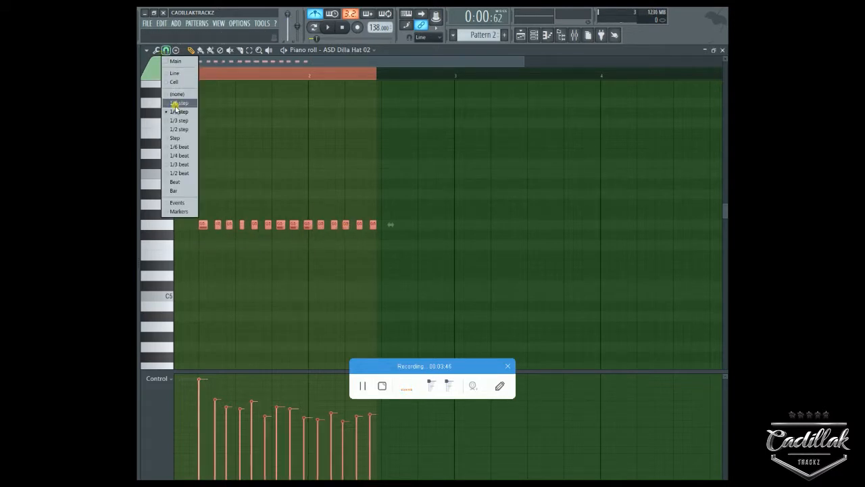
{"action": "left_click", "coordinate": [187, 76]}
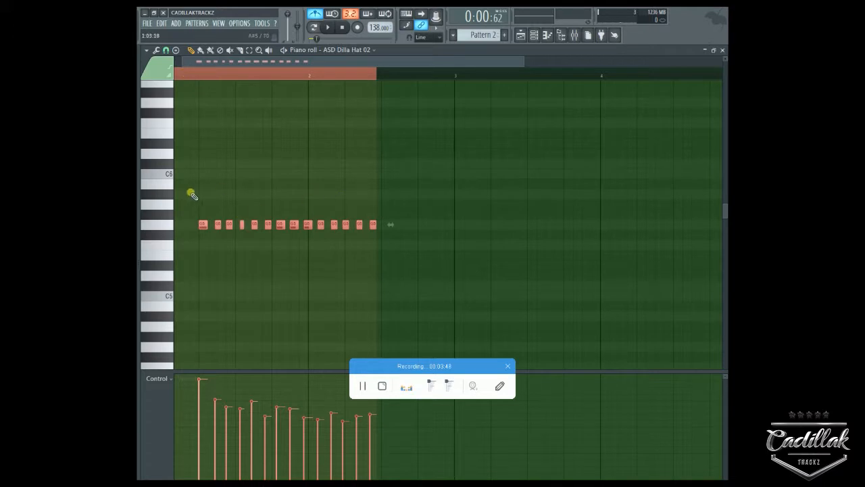
{"action": "key", "text": "ctrl+z"}
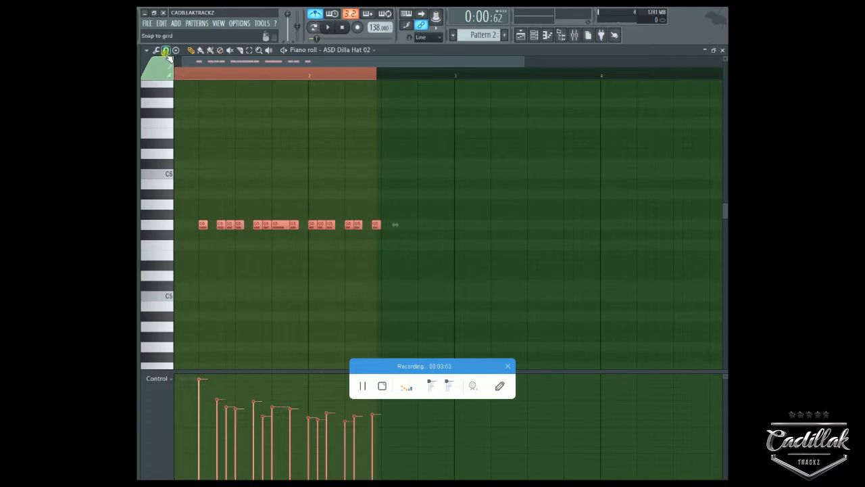
Deselect the hat notes and review the piano roll's snap options.
{"action": "left_click", "coordinate": [166, 50]}
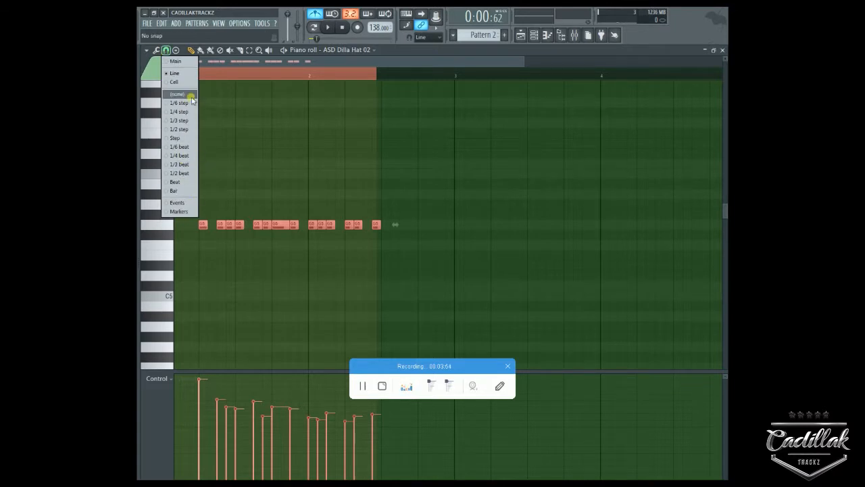
{"action": "left_click", "coordinate": [338, 164]}
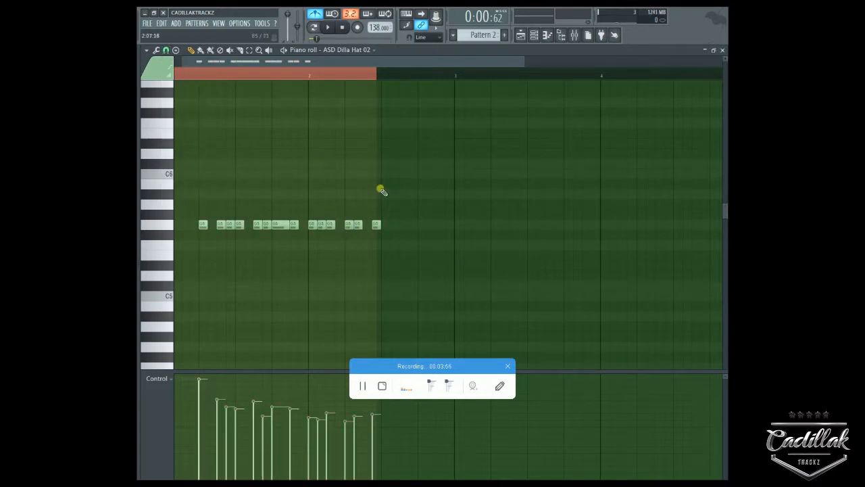
{"action": "left_click", "coordinate": [166, 50]}
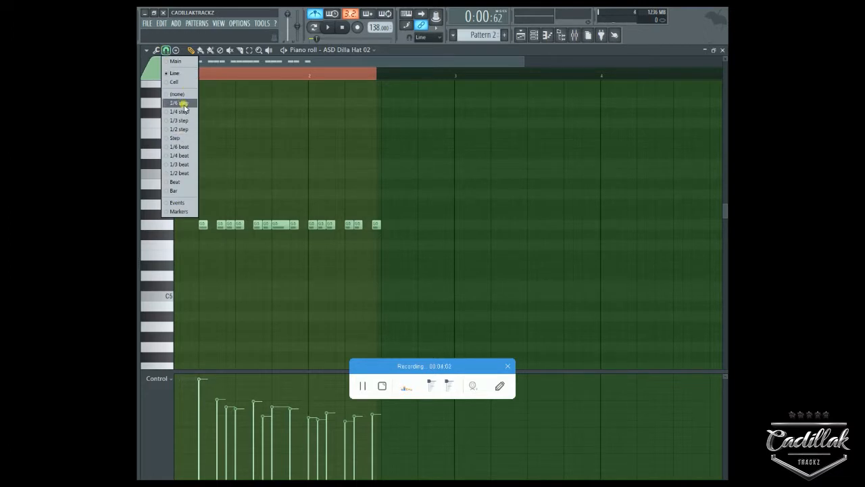
{"action": "left_click", "coordinate": [349, 73]}
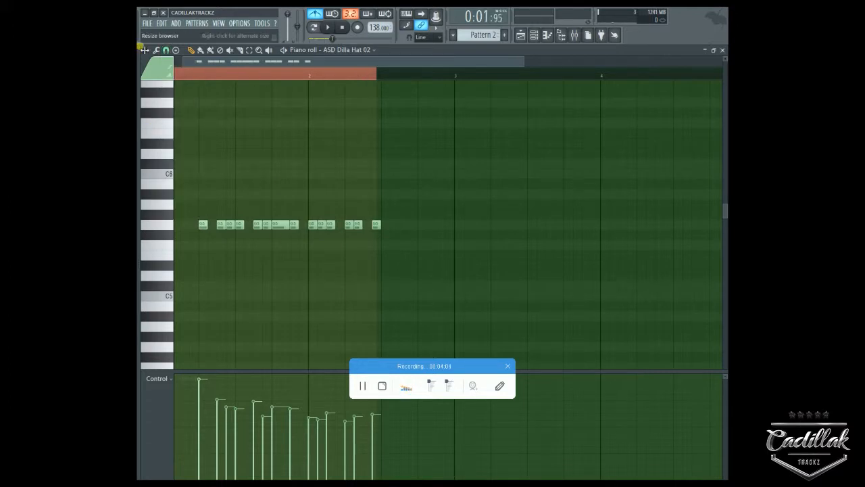
{"action": "left_click", "coordinate": [165, 50]}
{"action": "left_click", "coordinate": [251, 73]}
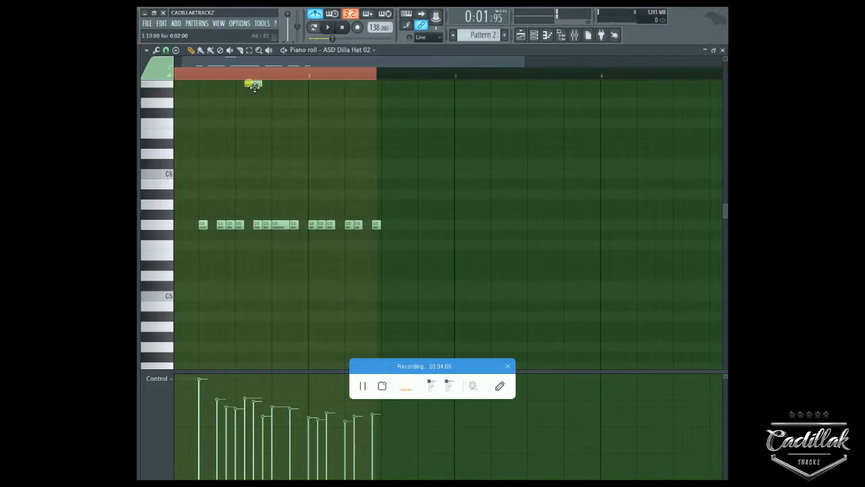
Examine the quantized hat notes against the Line snap grid at different zoom levels.
{"action": "scroll", "coordinate": [256, 77], "scroll_direction": "up", "scroll_amount": 2}
{"action": "scroll", "coordinate": [253, 77], "scroll_direction": "up", "scroll_amount": 1}
{"action": "scroll", "coordinate": [252, 75], "scroll_direction": "down", "scroll_amount": 4}
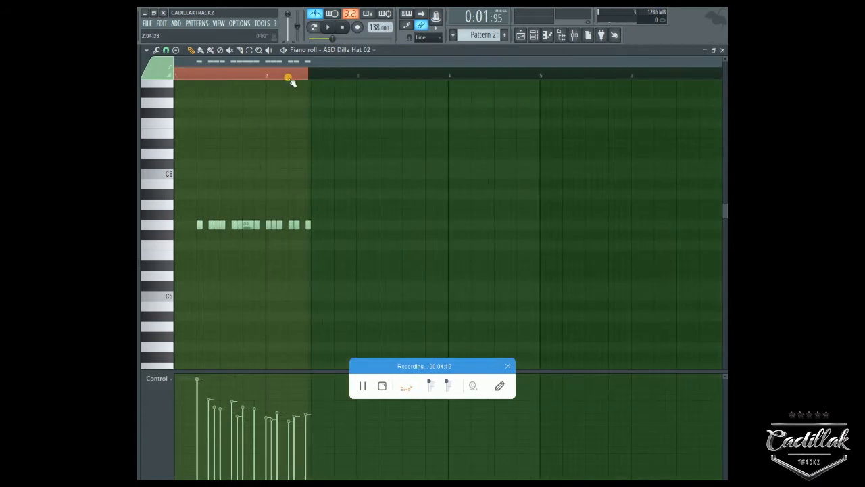
{"action": "scroll", "coordinate": [290, 78], "scroll_direction": "up", "scroll_amount": 2}
{"action": "mouse_move", "coordinate": [294, 223]}
{"action": "left_mouse_down"}
{"action": "mouse_move", "coordinate": [286, 205]}
{"action": "mouse_move", "coordinate": [305, 193]}
{"action": "mouse_move", "coordinate": [321, 202]}
{"action": "mouse_move", "coordinate": [316, 224]}
{"action": "mouse_move", "coordinate": [292, 235]}
{"action": "mouse_move", "coordinate": [315, 228]}
{"action": "mouse_move", "coordinate": [291, 232]}
{"action": "mouse_move", "coordinate": [305, 228]}
{"action": "left_mouse_up"}
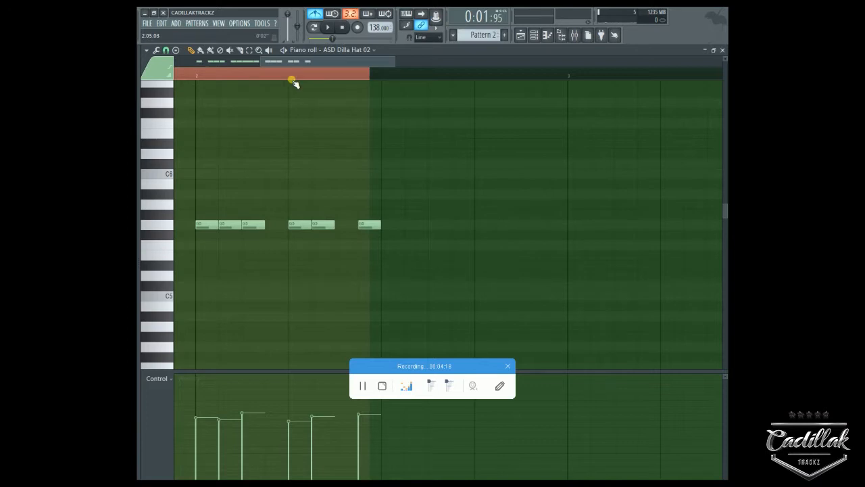
{"action": "scroll", "coordinate": [284, 73], "scroll_direction": "up", "scroll_amount": 3}
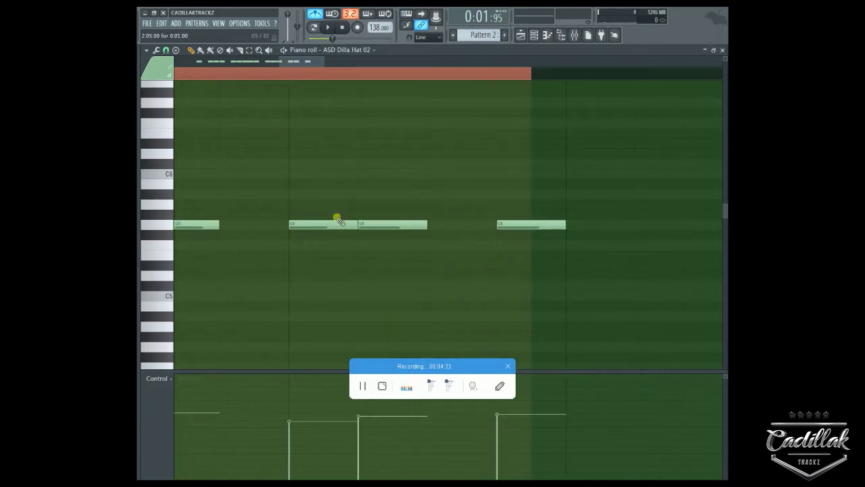
{"action": "scroll", "coordinate": [236, 77], "scroll_direction": "down", "scroll_amount": 4}
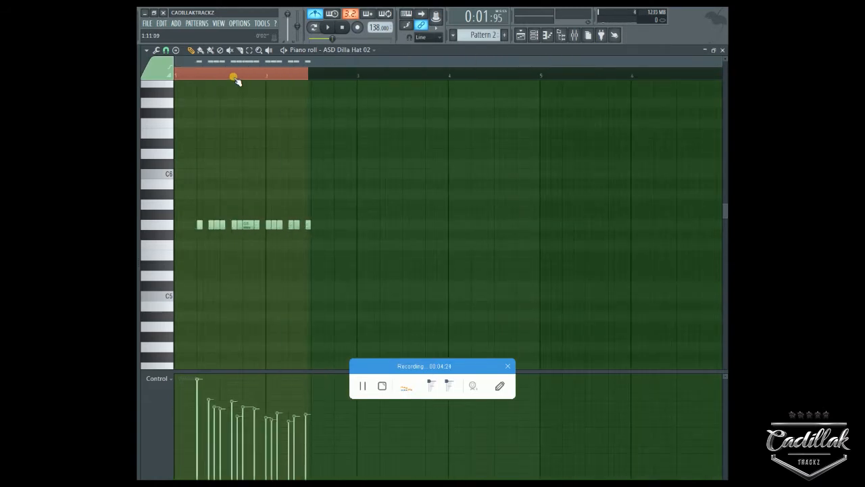
Close the piano roll and clear the hat notes from the ASD Dilla Hat 02 channel.
{"action": "left_click", "coordinate": [721, 50]}
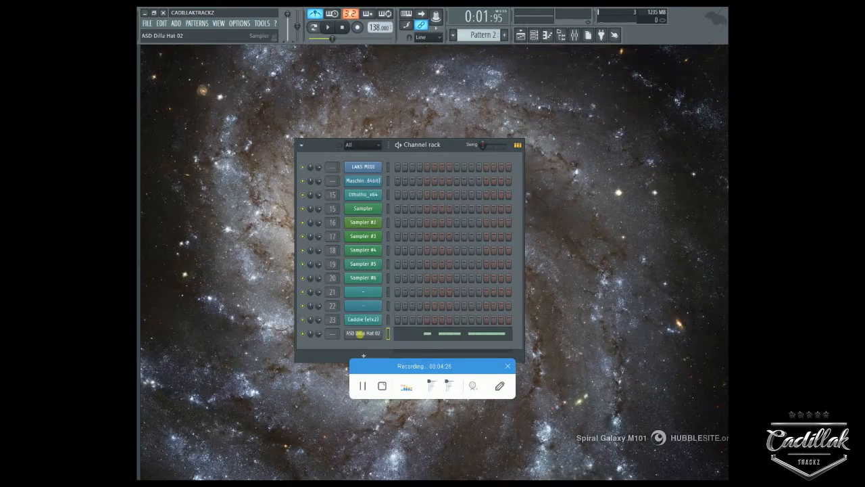
{"action": "right_click", "coordinate": [364, 334]}
{"action": "left_click", "coordinate": [409, 335]}
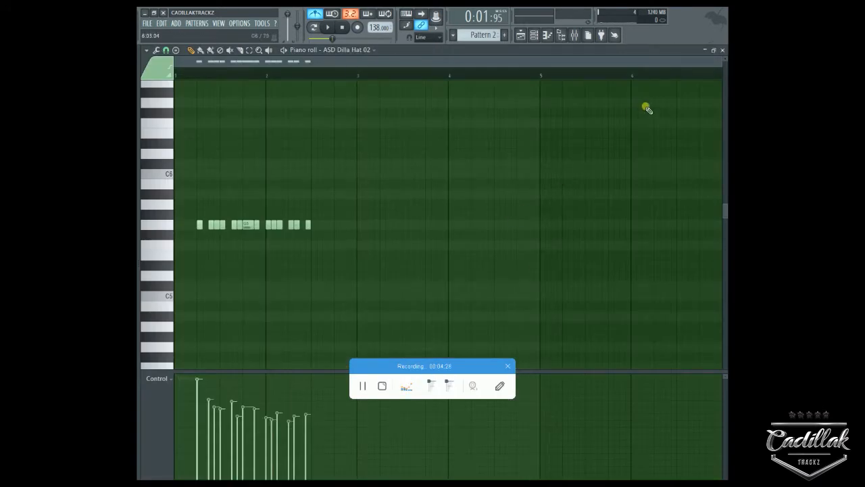
{"action": "left_click", "coordinate": [722, 50]}
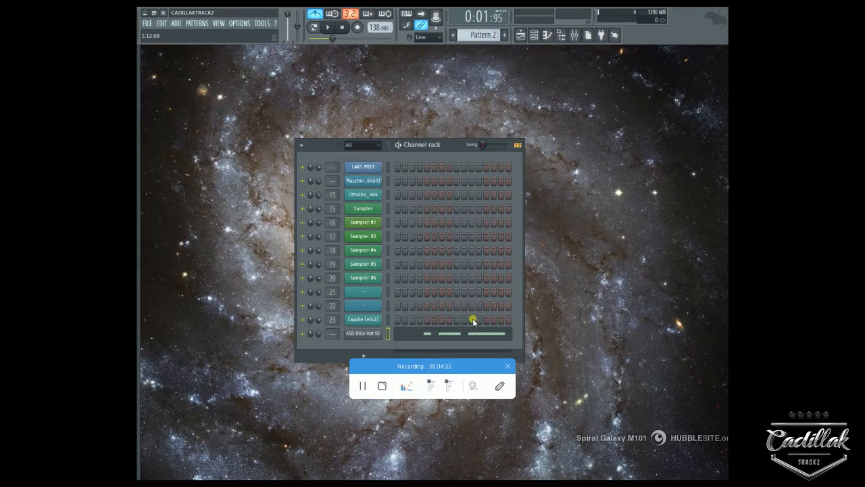
{"action": "right_click", "coordinate": [356, 333]}
{"action": "left_click", "coordinate": [480, 336]}
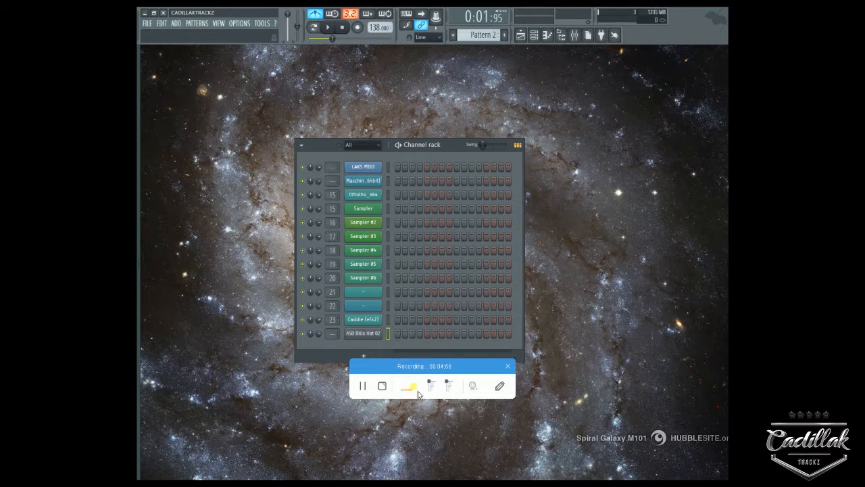
Review the main snap and quantization options.
{"action": "left_click", "coordinate": [424, 37]}
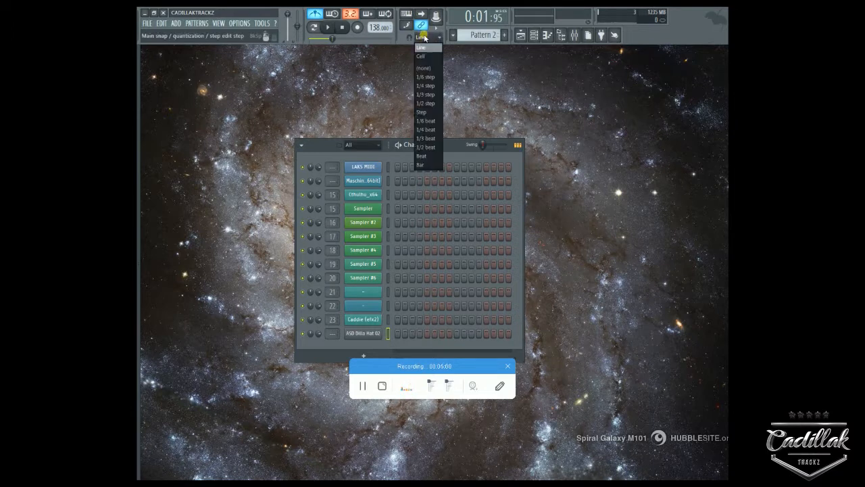
{"action": "left_click", "coordinate": [425, 38]}
{"action": "left_click", "coordinate": [427, 38]}
{"action": "left_click", "coordinate": [428, 38]}
{"action": "left_click", "coordinate": [411, 36]}
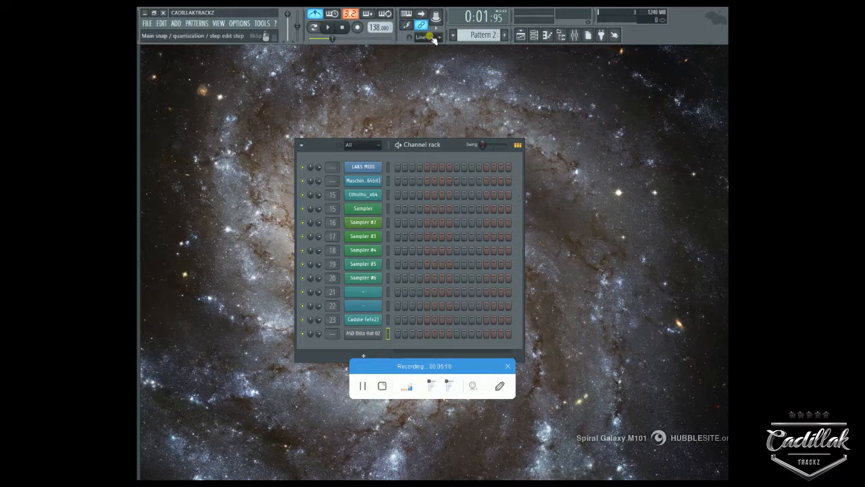
Enable Note end time in the record quantize options and check that setting.
{"action": "right_click", "coordinate": [361, 28]}
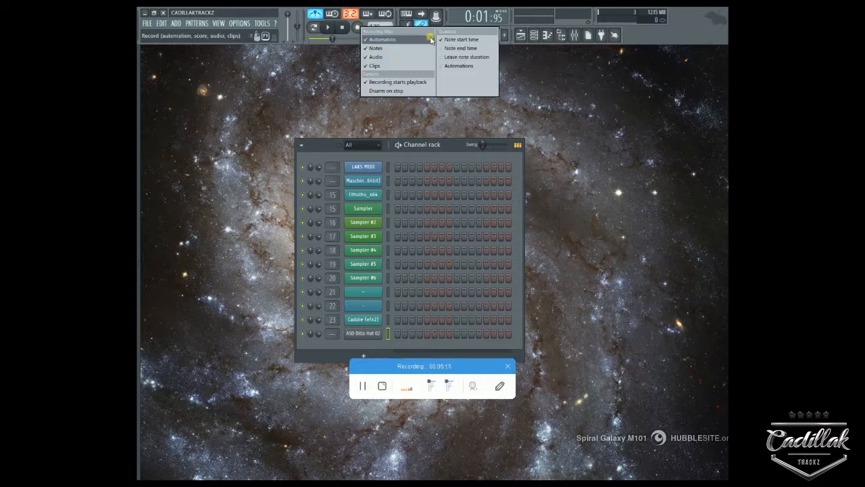
{"action": "right_click", "coordinate": [356, 28]}
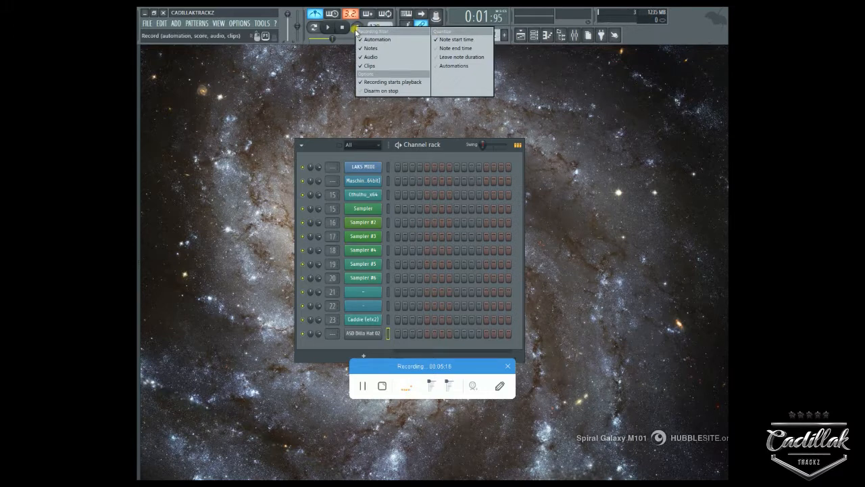
{"action": "left_click", "coordinate": [447, 49]}
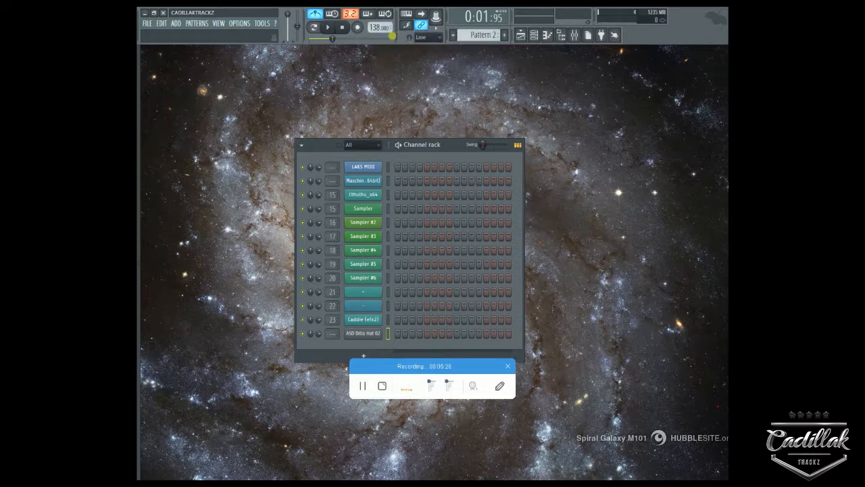
{"action": "left_click", "coordinate": [357, 27]}
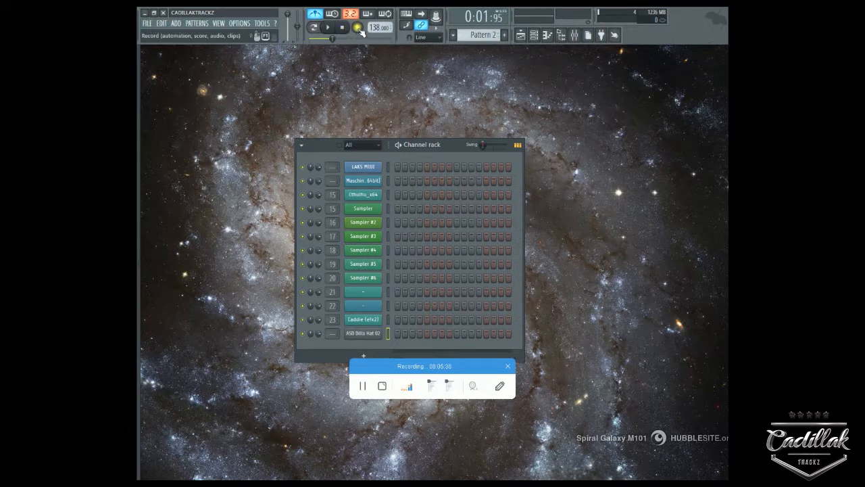
{"action": "right_click", "coordinate": [359, 28]}
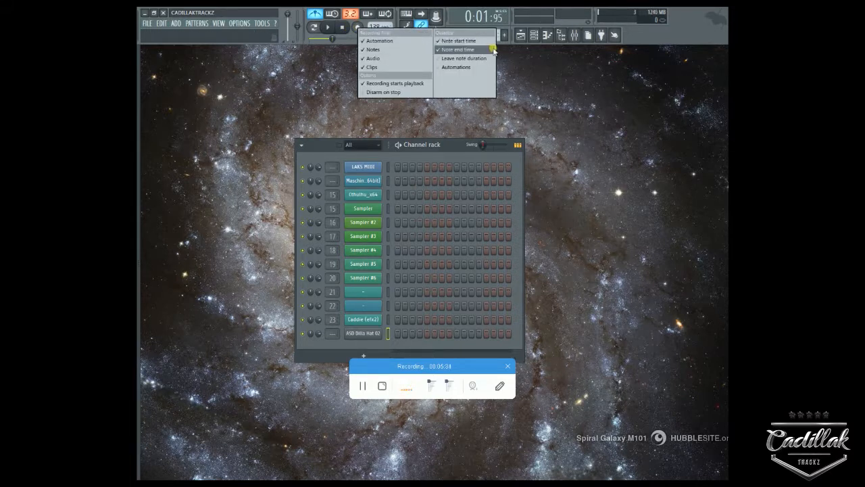
{"action": "left_click", "coordinate": [553, 102]}
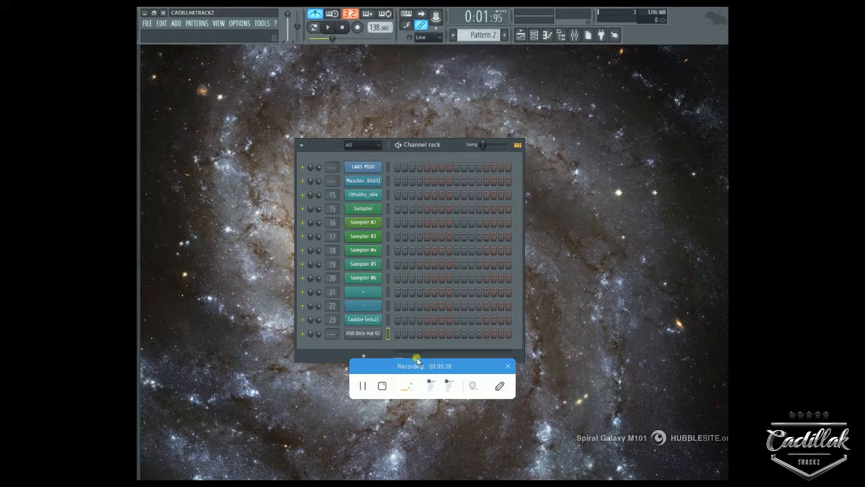
Set the main snap to Step.
{"action": "left_click", "coordinate": [428, 39]}
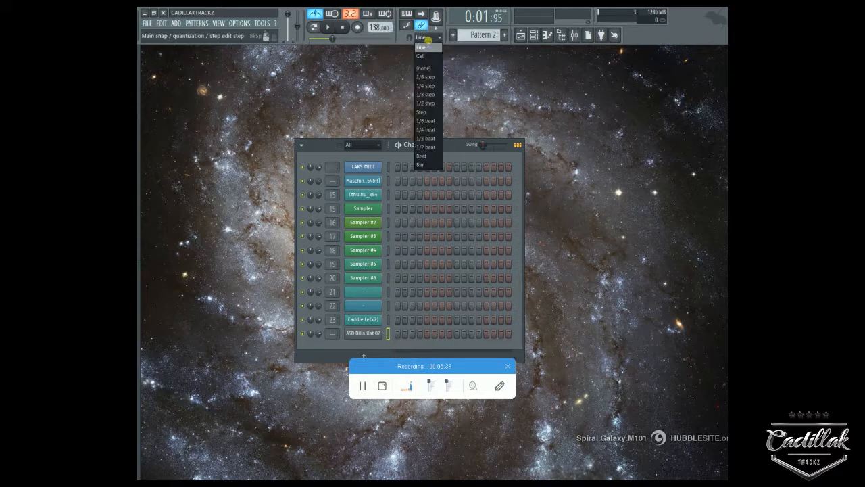
{"action": "left_click", "coordinate": [423, 112]}
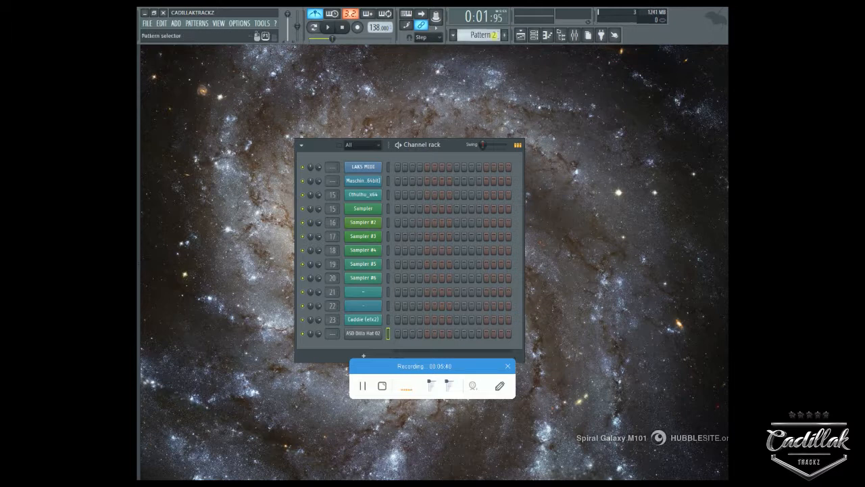
Open the piano roll for the ASD Dilla Hat 02 channel and choose Step as the main snap.
{"action": "key", "text": "F7"}
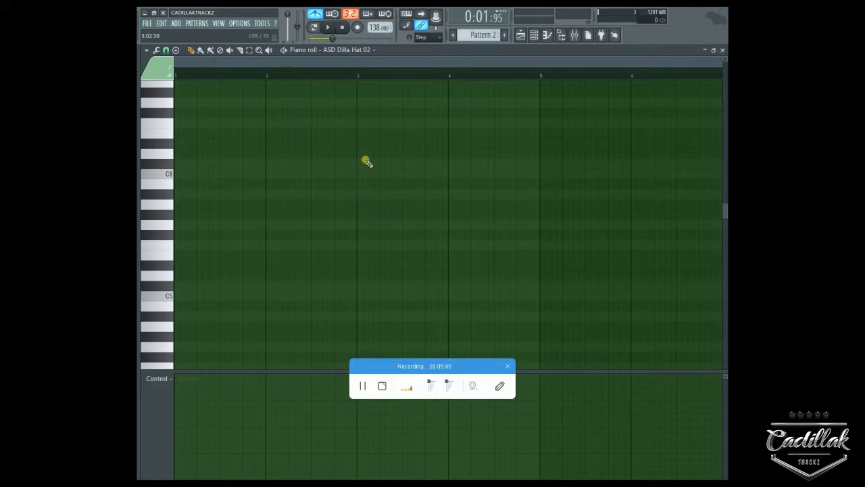
{"action": "scroll", "coordinate": [356, 76], "scroll_direction": "up", "scroll_amount": 2}
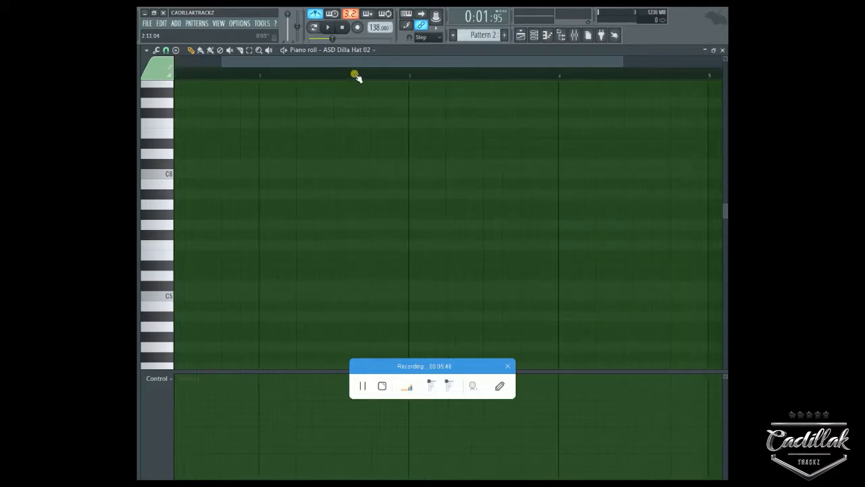
{"action": "scroll", "coordinate": [356, 76], "scroll_direction": "down", "scroll_amount": 1}
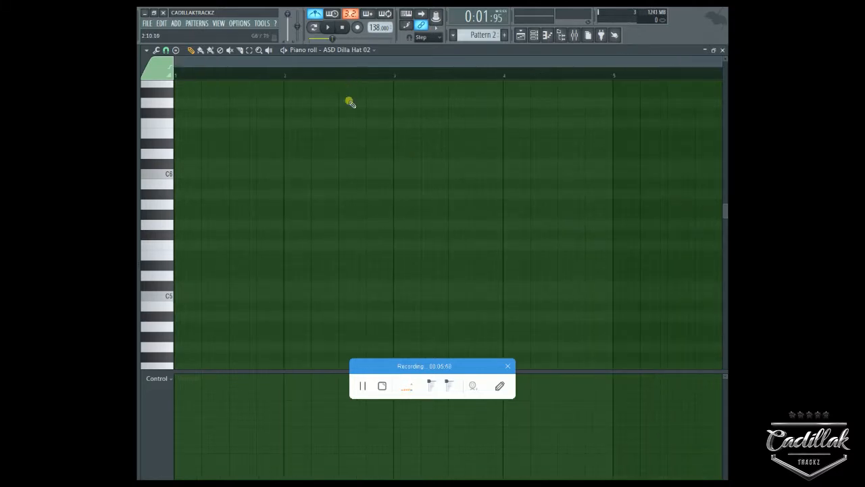
{"action": "left_click", "coordinate": [414, 37]}
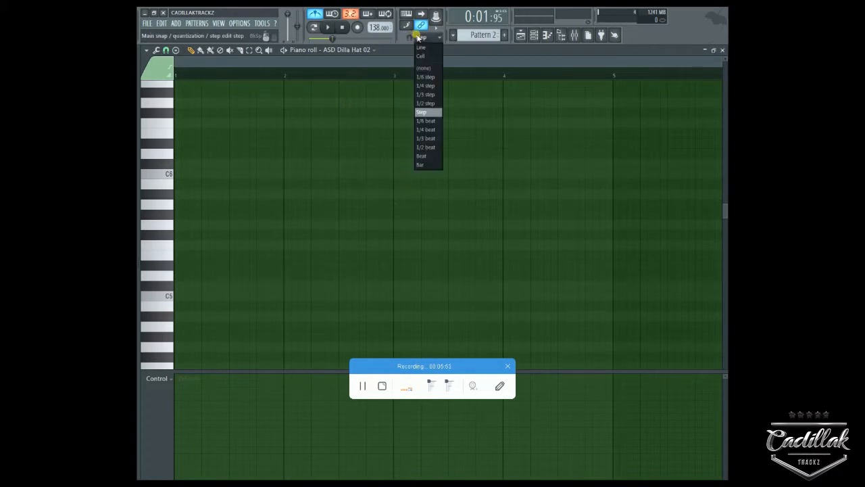
{"action": "left_click", "coordinate": [434, 115]}
{"action": "left_click", "coordinate": [360, 28]}
{"action": "key", "text": "space"}
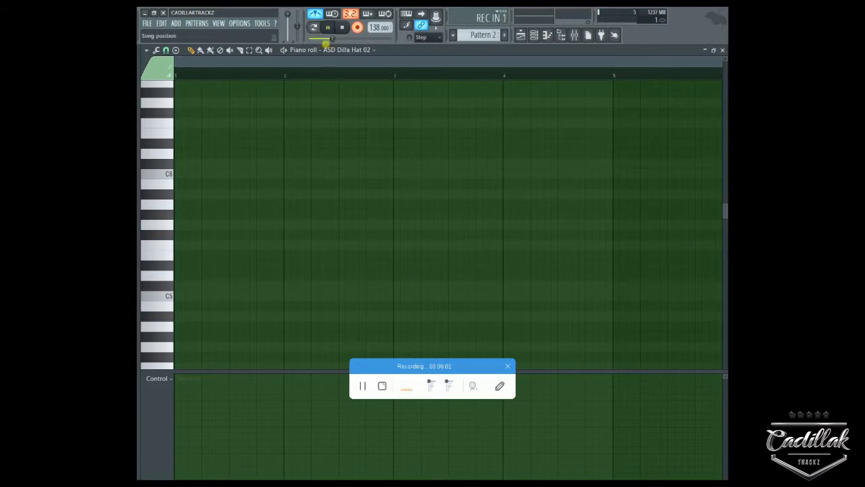
{"action": "left_click", "coordinate": [343, 27]}
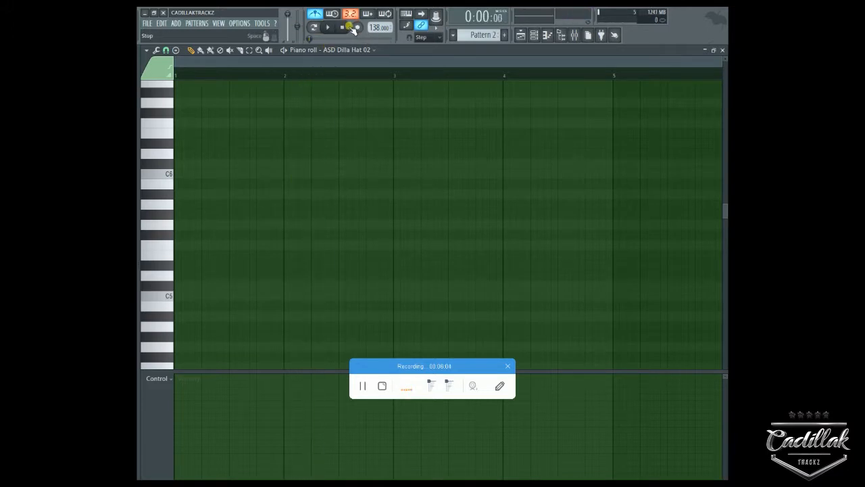
Record a live hat pattern on F5 across bars 1 and 2, and stop the recording.
{"action": "left_click", "coordinate": [358, 27]}
{"action": "key", "text": "space"}
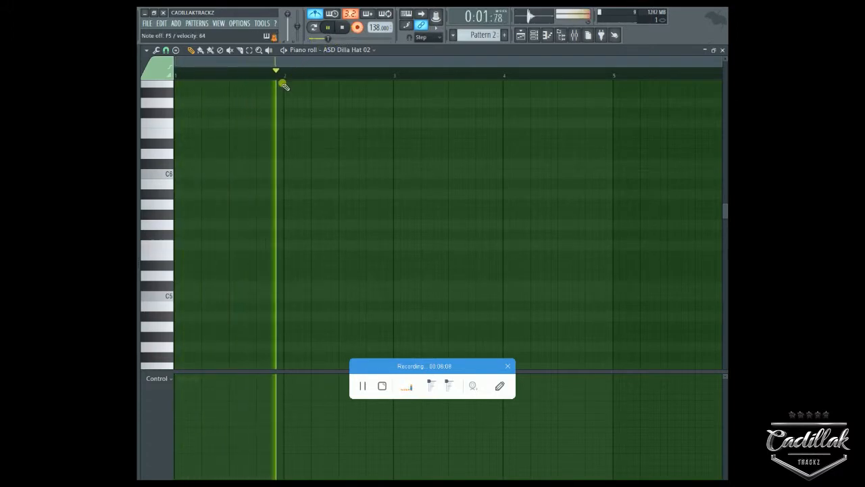
{"action": "left_click", "coordinate": [342, 27]}
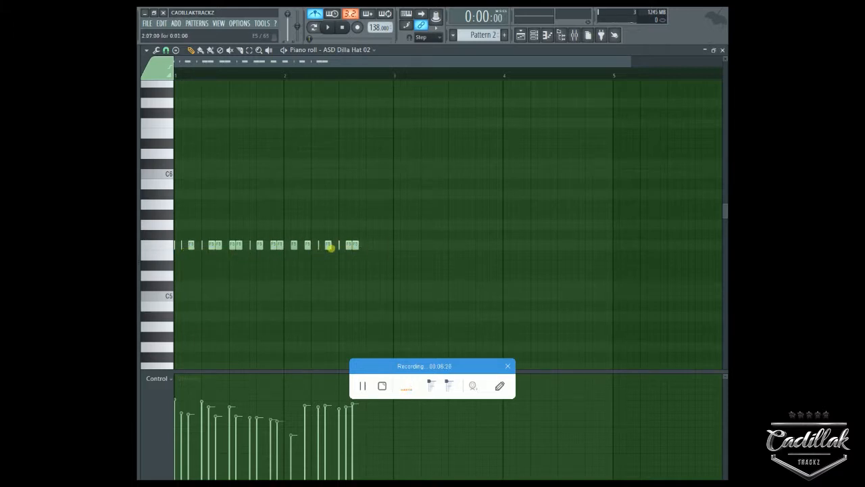
Set the main snap to 1/6 step and delete all the recorded hat notes from the piano roll.
{"action": "left_click", "coordinate": [431, 38]}
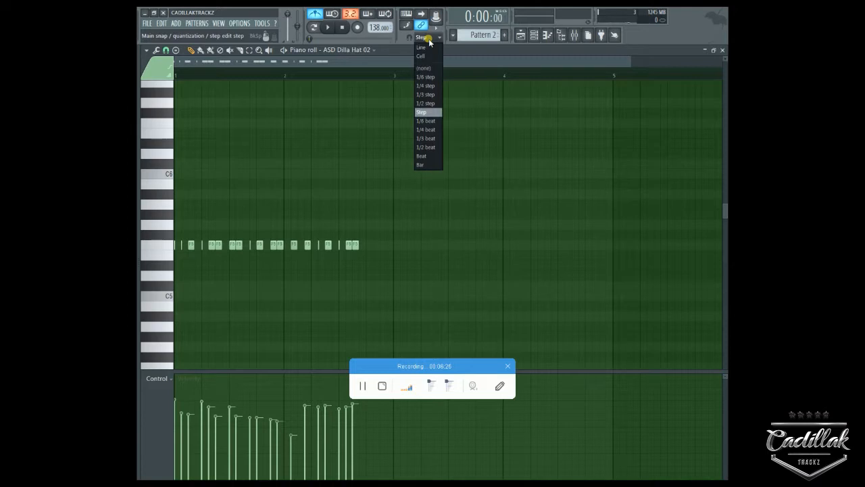
{"action": "left_click", "coordinate": [433, 72]}
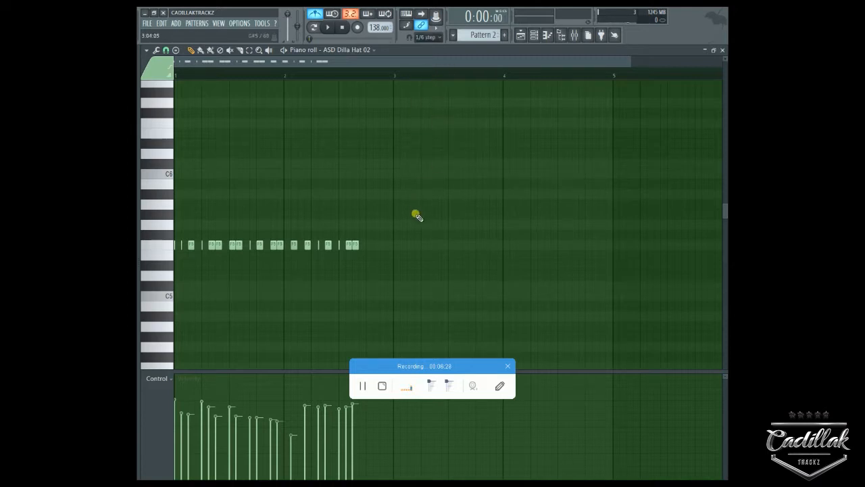
{"action": "left_click_drag", "start_coordinate": [360, 244], "coordinate": [140, 251]}
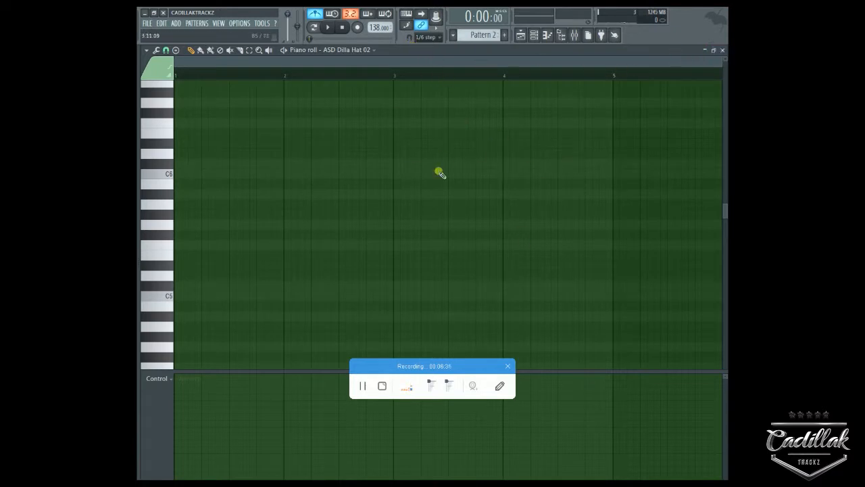
Check the piano roll's snap options and place seven test notes at various pitches across bars 1 to 3.
{"action": "left_click", "coordinate": [166, 50]}
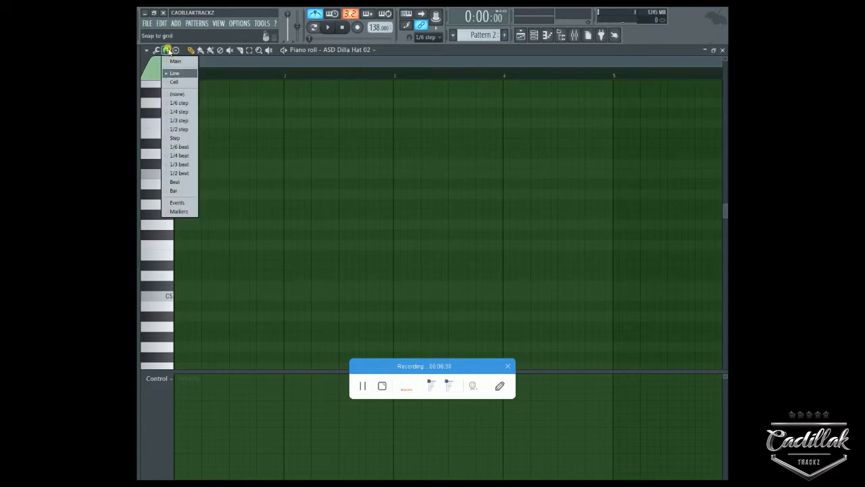
{"action": "left_click", "coordinate": [449, 58]}
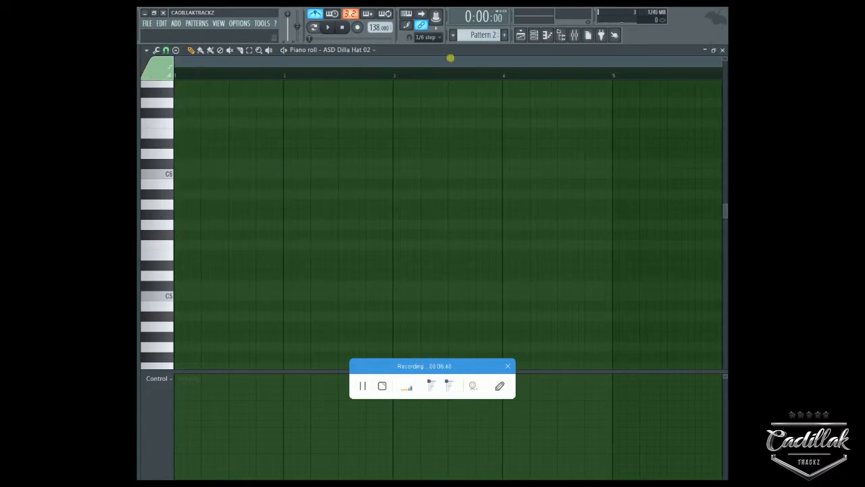
{"action": "left_click", "coordinate": [249, 215]}
{"action": "left_click", "coordinate": [354, 203]}
{"action": "left_click", "coordinate": [382, 203]}
{"action": "left_click", "coordinate": [327, 143]}
{"action": "left_click", "coordinate": [328, 204]}
{"action": "left_click", "coordinate": [478, 275]}
{"action": "left_click", "coordinate": [491, 132]}
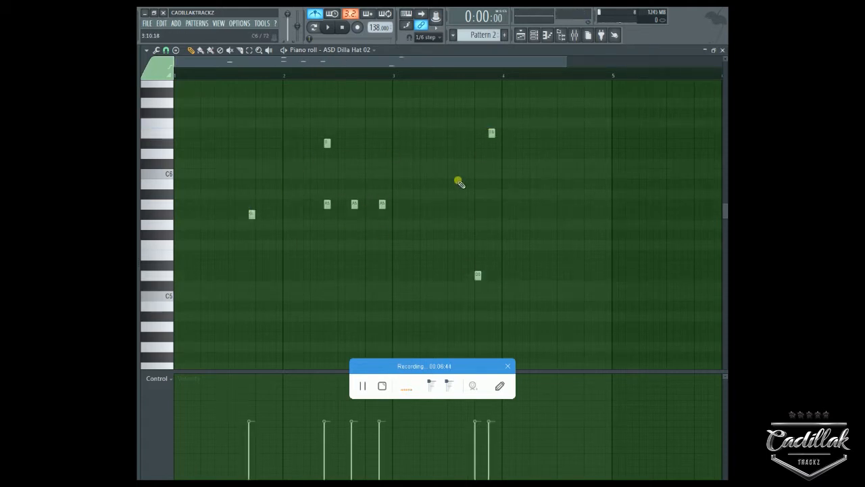
Select all the test notes and close the piano roll.
{"action": "key", "text": "ctrl+a"}
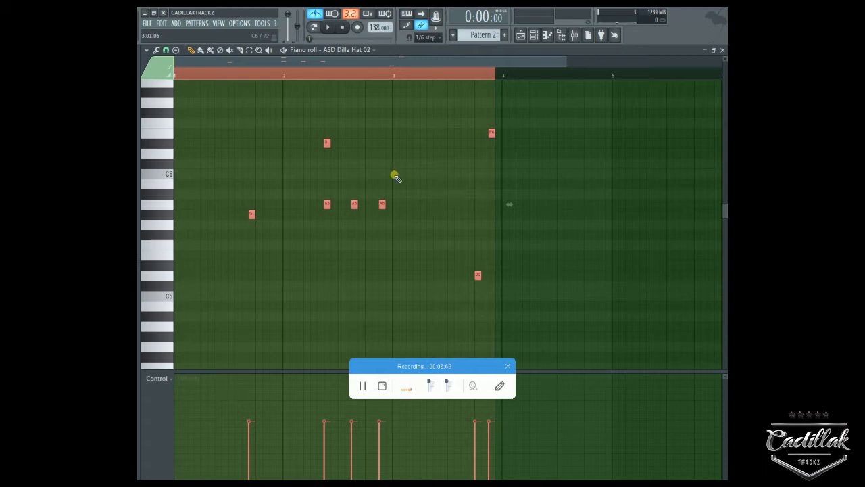
{"action": "left_click", "coordinate": [722, 50]}
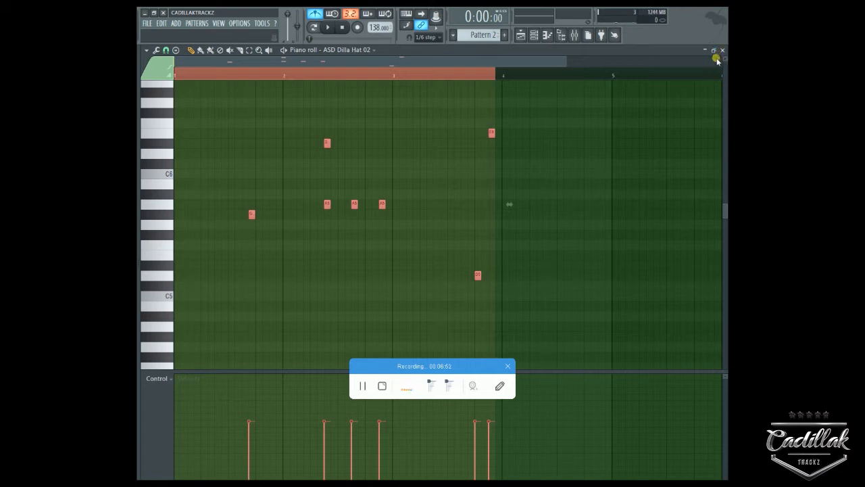